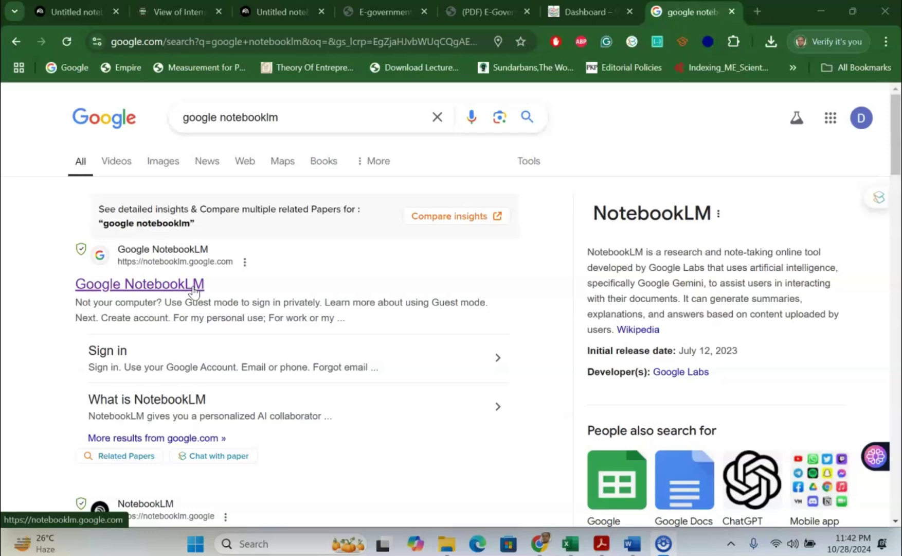
Step: Open Google NotebookLM, check the signed-in account, and browse the four untitled notebooks
{"action": "left_click", "coordinate": [192, 290]}
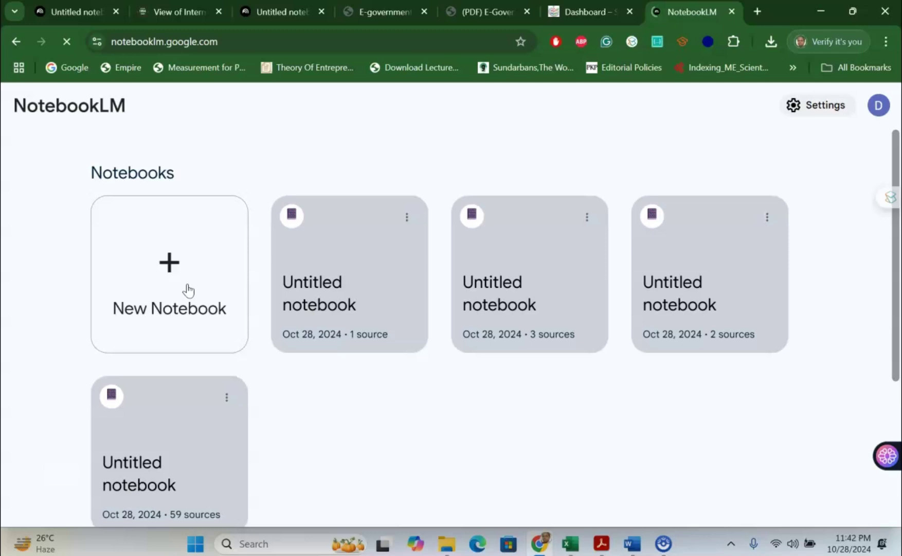
{"action": "left_click", "coordinate": [234, 292]}
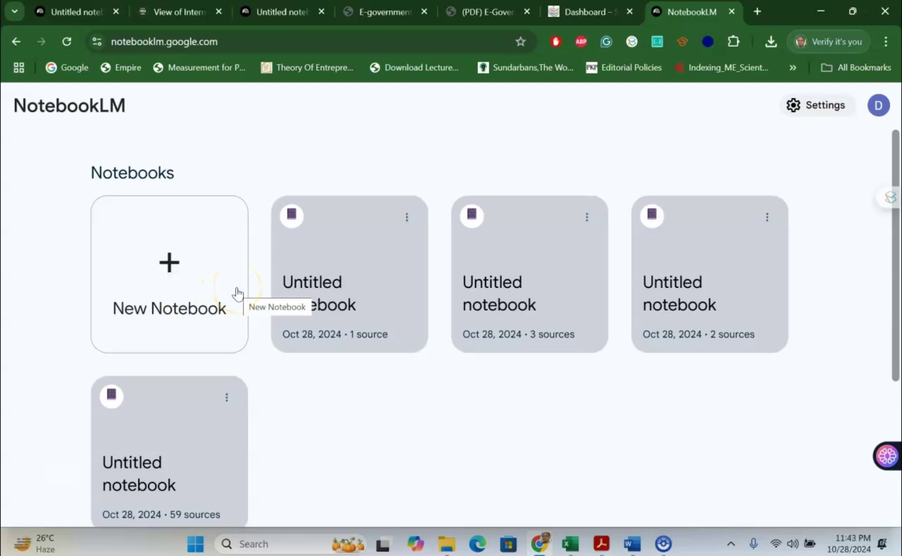
{"action": "left_click", "coordinate": [879, 107]}
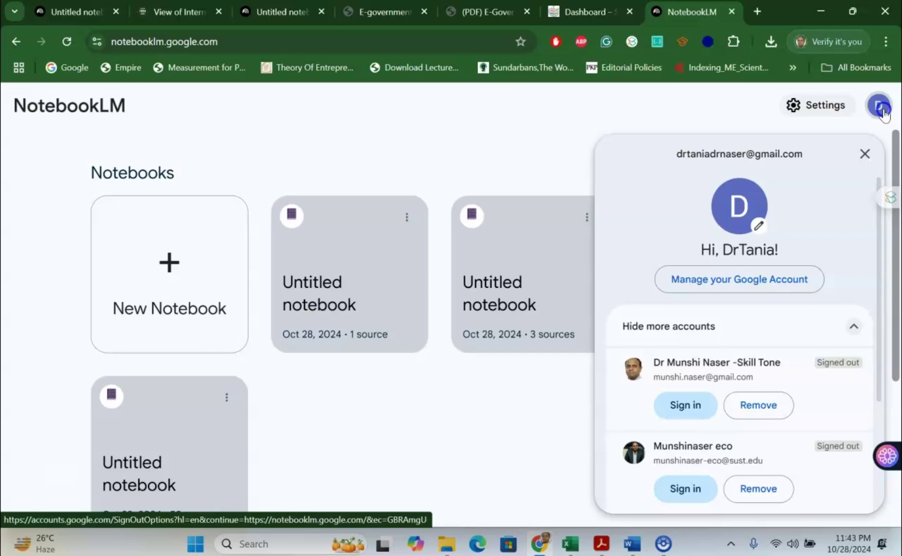
{"action": "left_click", "coordinate": [883, 110]}
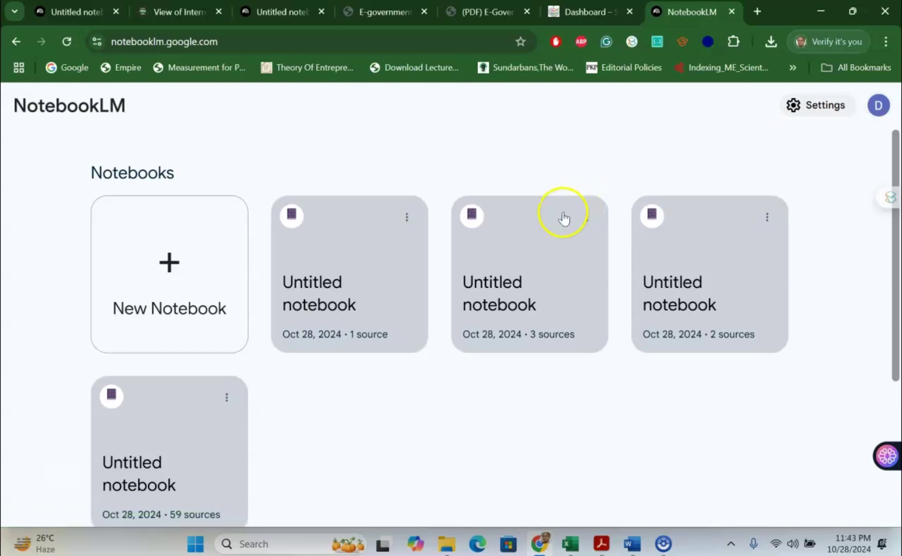
{"action": "scroll", "coordinate": [566, 221], "scroll_direction": "down", "scroll_amount": 4}
{"action": "scroll", "coordinate": [568, 238], "scroll_direction": "down", "scroll_amount": 1}
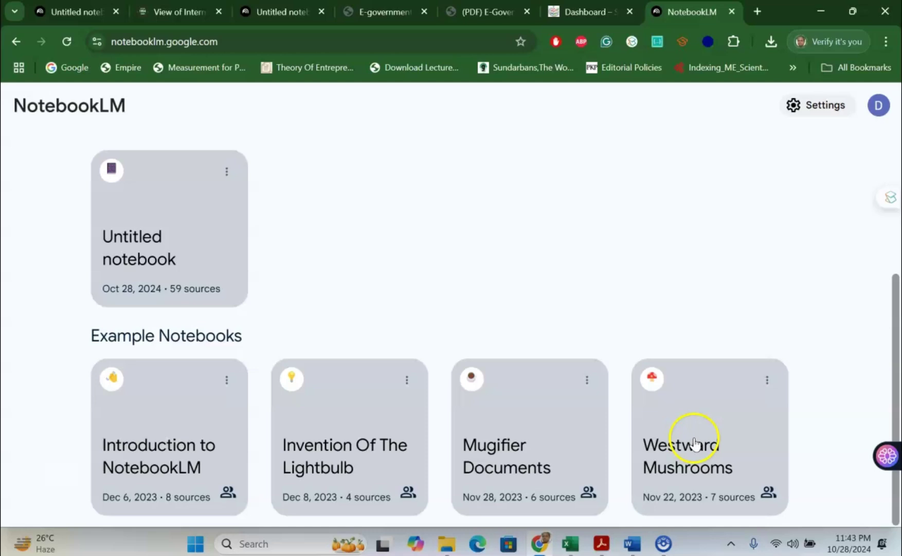
{"action": "scroll", "coordinate": [434, 356], "scroll_direction": "up", "scroll_amount": 4}
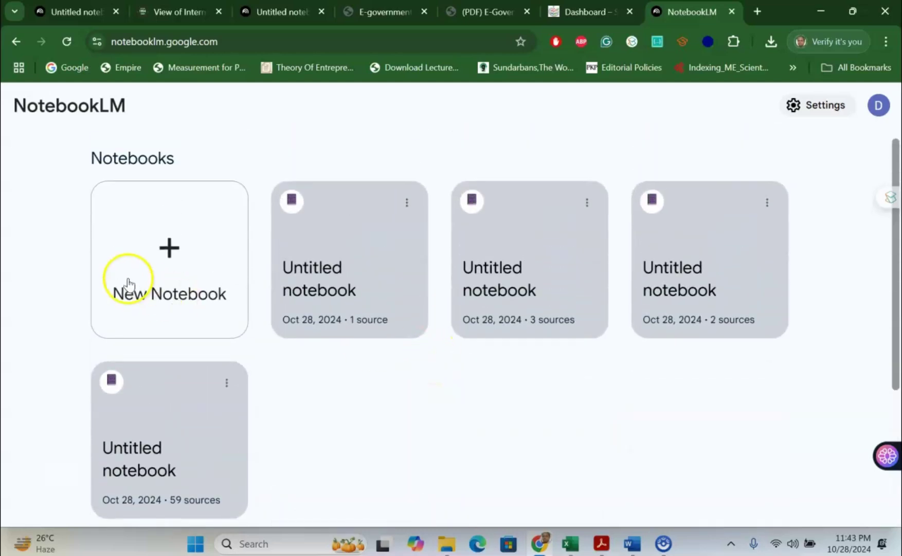
Step: Create a new notebook from the New Notebook card
{"action": "left_click", "coordinate": [167, 255]}
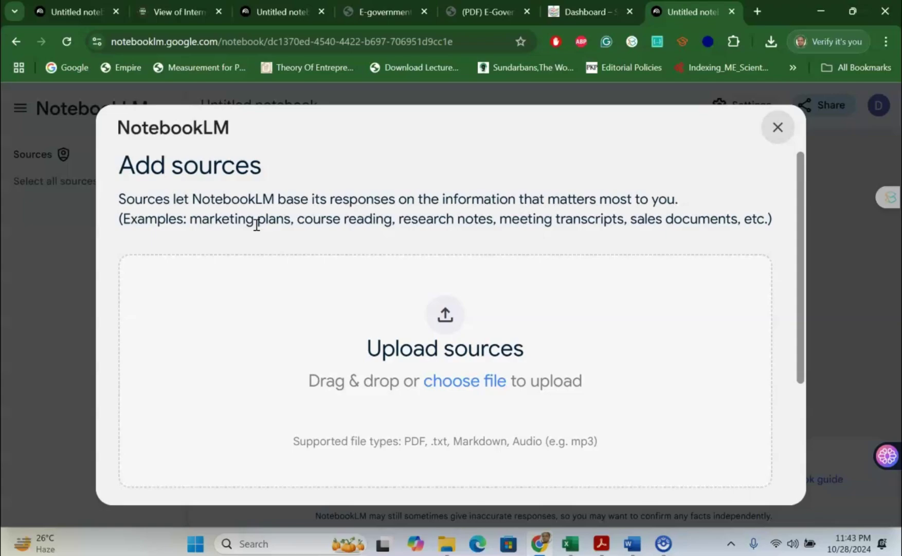
Step: Copy the Research Problem paragraph from the G-1 Research Proposal document in Word
{"action": "mouse_move", "coordinate": [634, 540]}
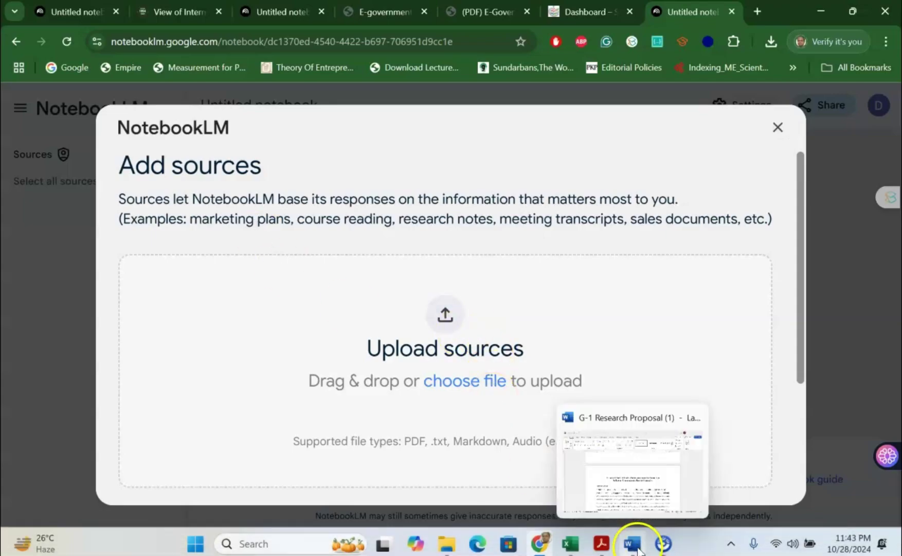
{"action": "left_click", "coordinate": [598, 509]}
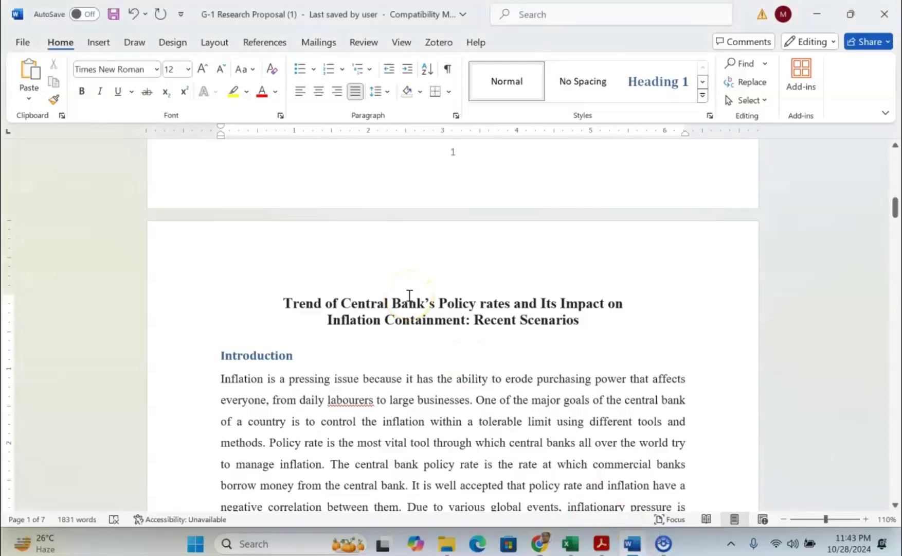
{"action": "scroll", "coordinate": [410, 296], "scroll_direction": "down", "scroll_amount": 1}
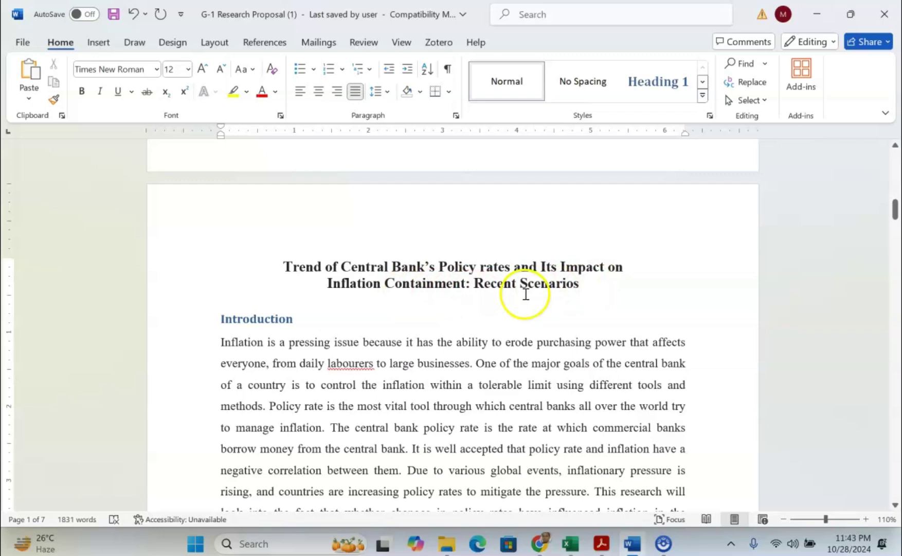
{"action": "scroll", "coordinate": [526, 295], "scroll_direction": "down", "scroll_amount": 7}
{"action": "left_click", "coordinate": [221, 309]}
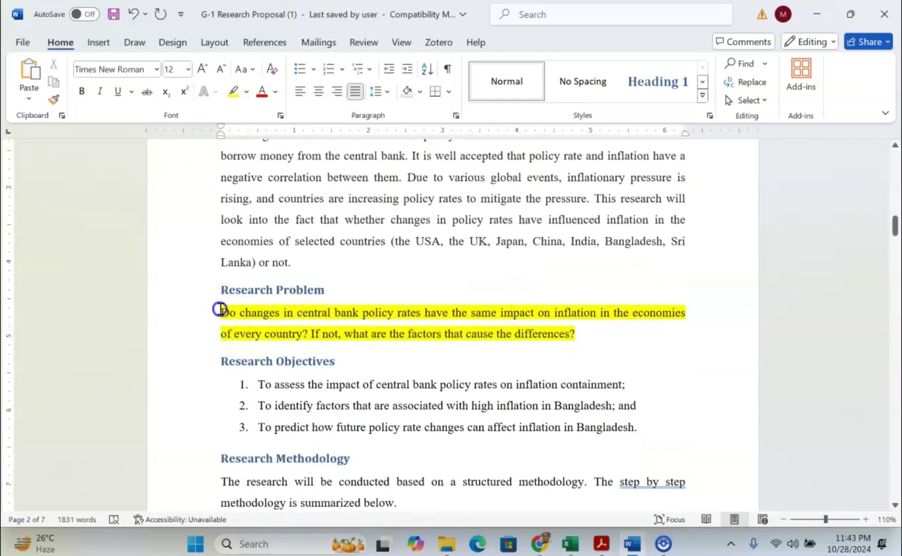
{"action": "left_click_drag", "start_coordinate": [220, 308], "coordinate": [579, 334]}
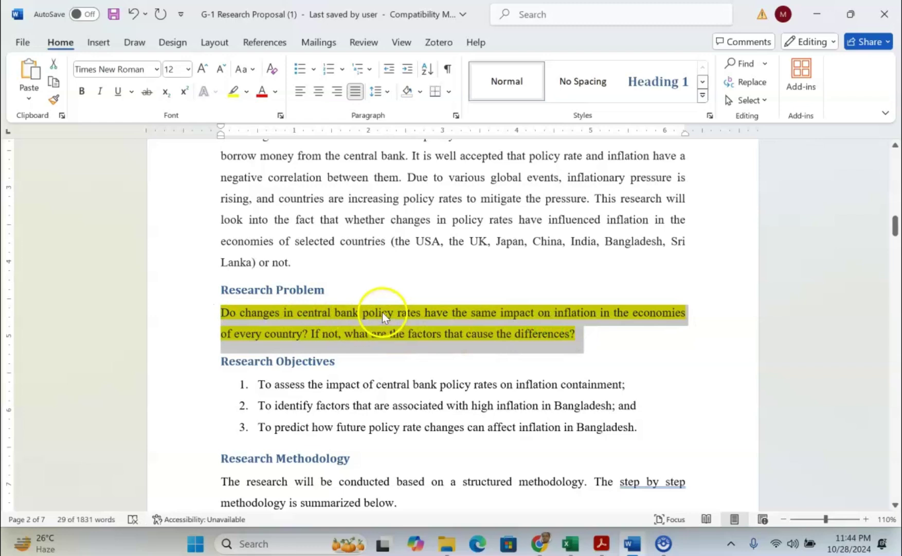
{"action": "right_click", "coordinate": [559, 316]}
{"action": "left_click", "coordinate": [580, 70]}
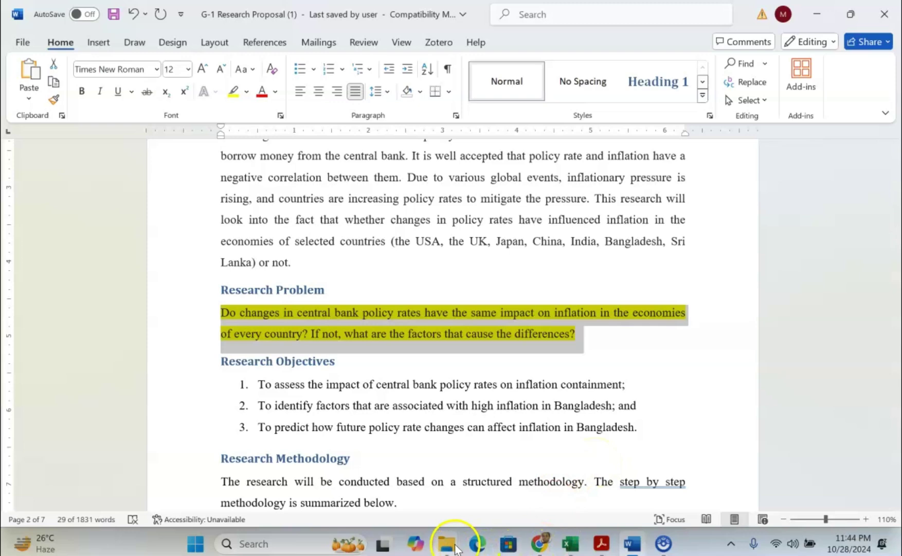
Step: Bring up the repo and Inflation papers folder and look through its 85 PDF papers
{"action": "left_click", "coordinate": [457, 537]}
{"action": "left_click", "coordinate": [502, 477]}
{"action": "scroll", "coordinate": [352, 283], "scroll_direction": "up", "scroll_amount": 10}
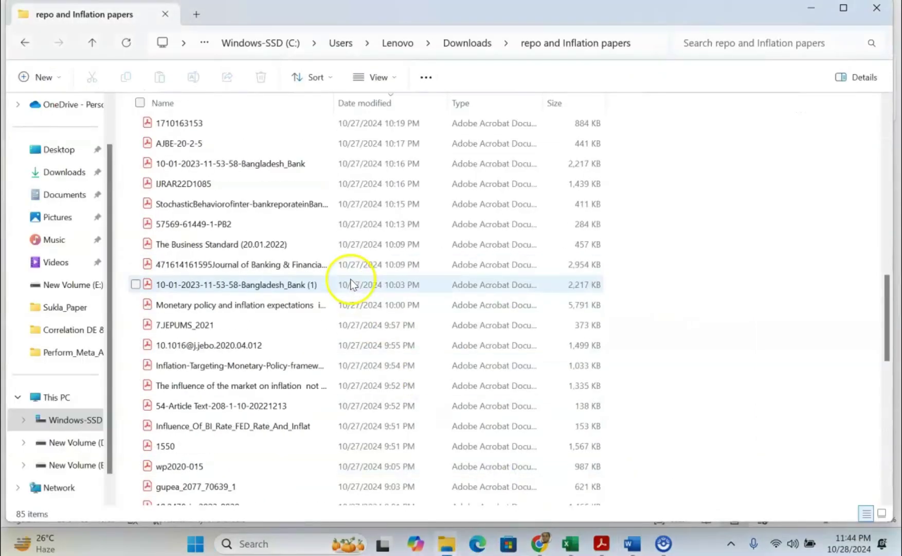
{"action": "scroll", "coordinate": [352, 285], "scroll_direction": "up", "scroll_amount": 5}
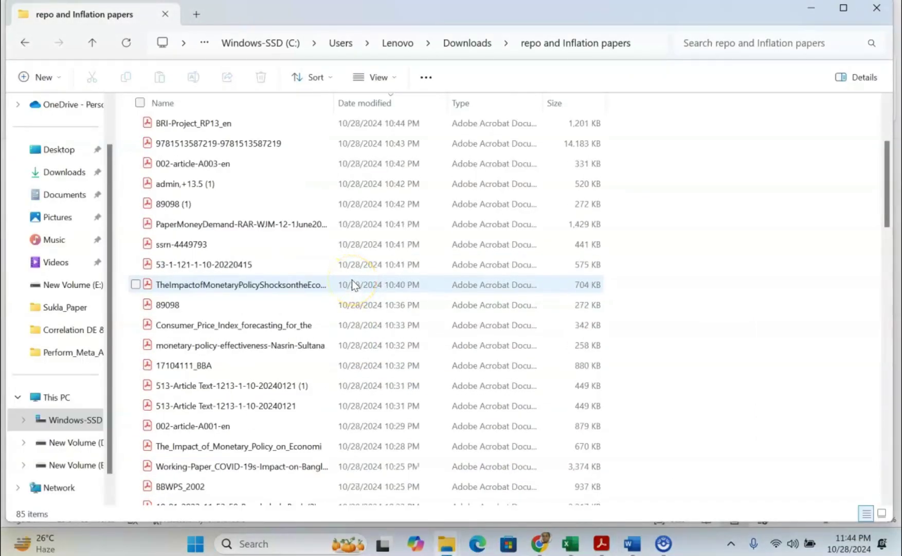
{"action": "scroll", "coordinate": [349, 279], "scroll_direction": "up", "scroll_amount": 3}
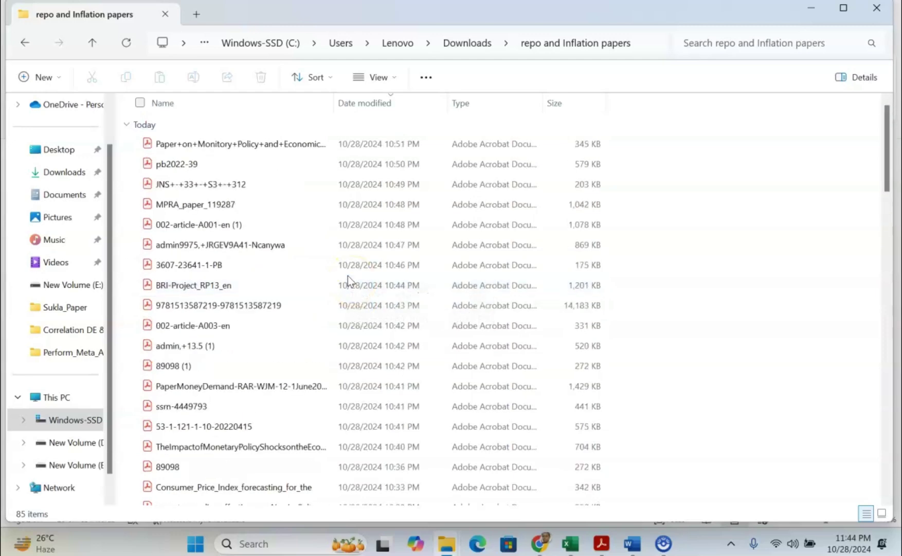
{"action": "scroll", "coordinate": [348, 276], "scroll_direction": "down", "scroll_amount": 18}
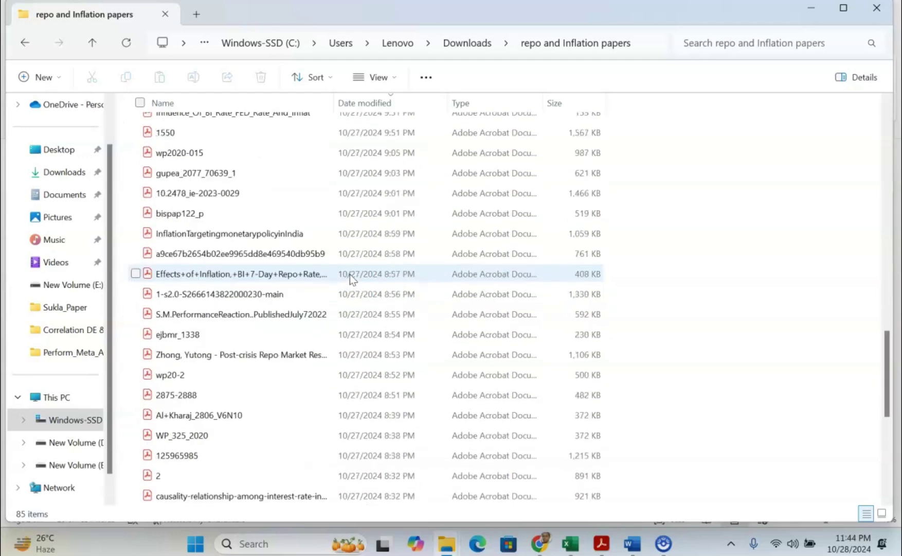
Step: Upload every paper in the repo and Inflation papers folder as notebook sources
{"action": "left_click", "coordinate": [548, 544]}
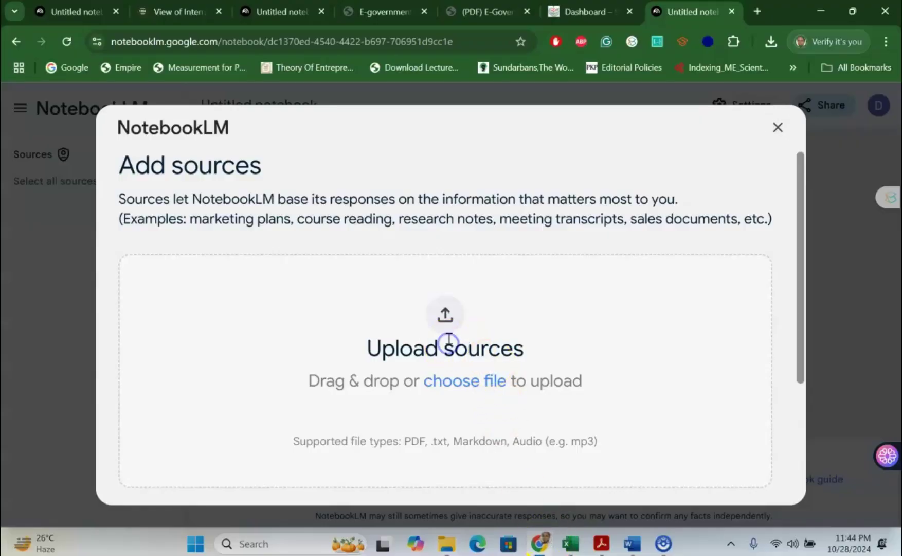
{"action": "left_click", "coordinate": [449, 321]}
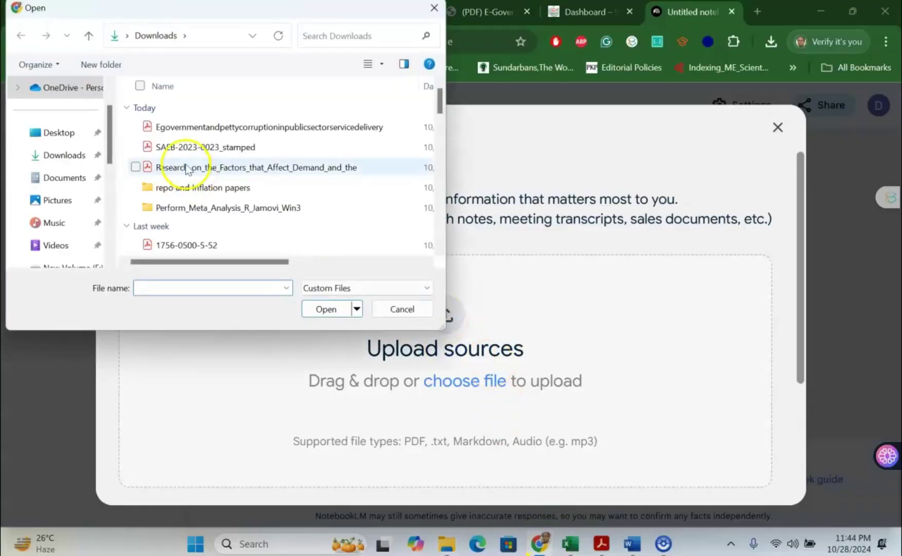
{"action": "left_click", "coordinate": [199, 189]}
{"action": "left_click", "coordinate": [199, 189]}
{"action": "left_click", "coordinate": [188, 130]}
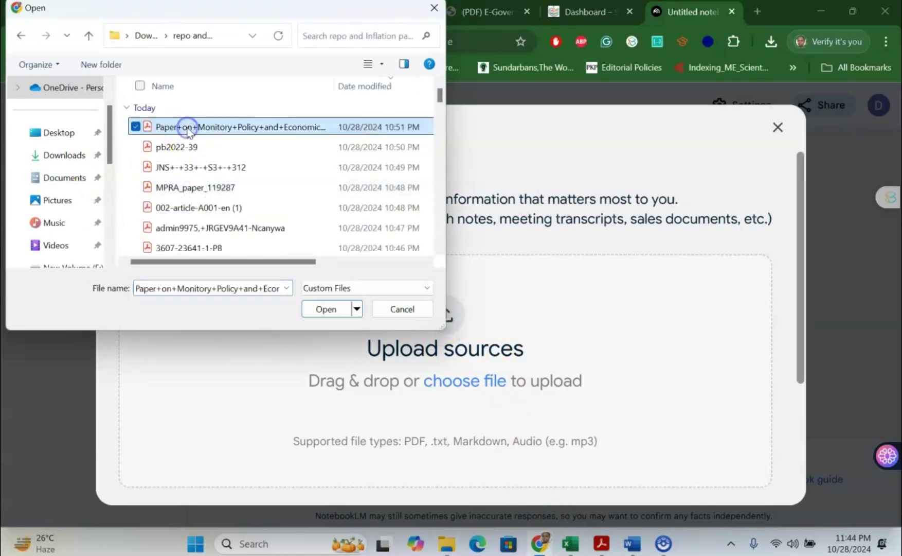
{"action": "key", "text": "ctrl+a"}
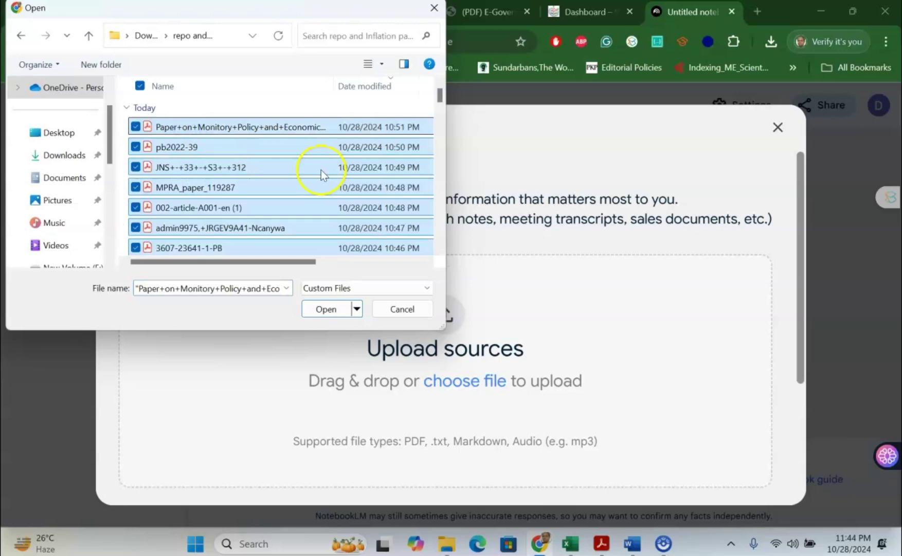
{"action": "left_click", "coordinate": [329, 309]}
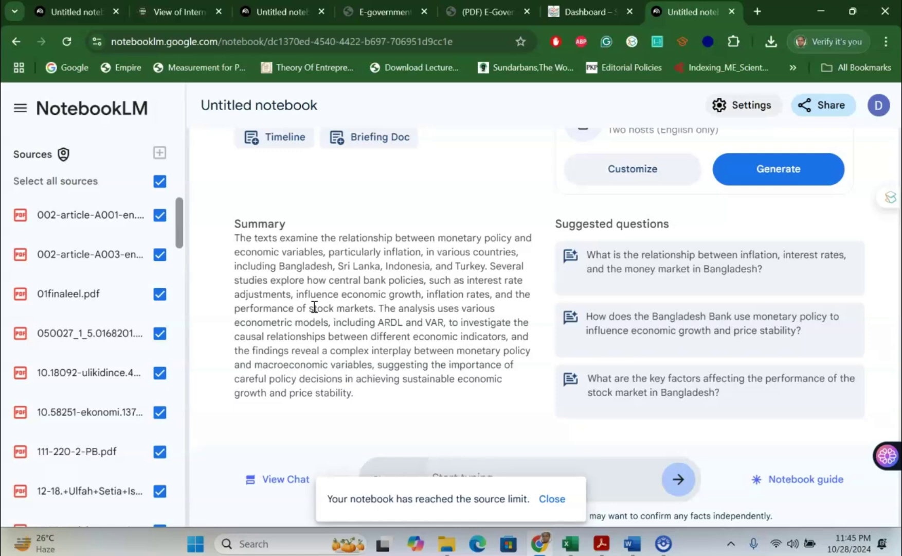
Step: Dismiss the source-limit notice and return to the top of the 51 selected sources
{"action": "scroll", "coordinate": [99, 265], "scroll_direction": "down", "scroll_amount": 10}
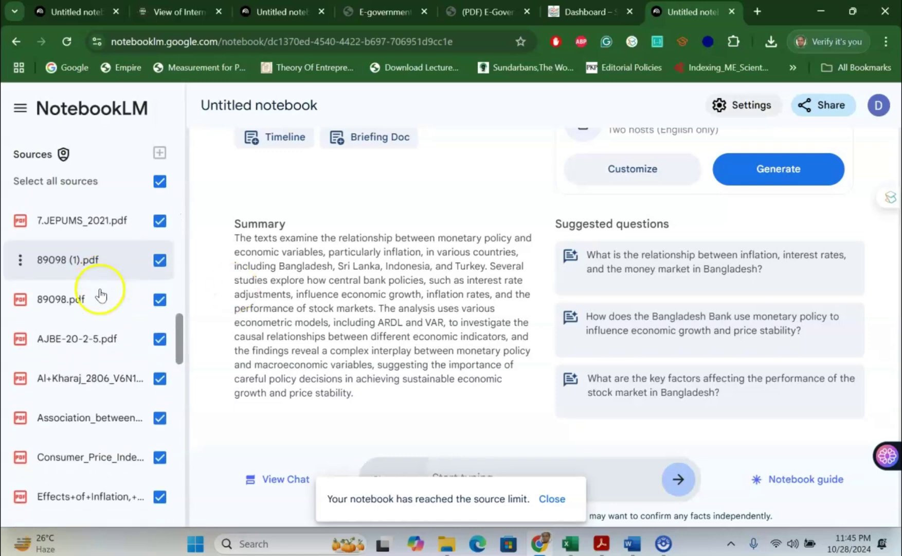
{"action": "scroll", "coordinate": [101, 295], "scroll_direction": "down", "scroll_amount": 15}
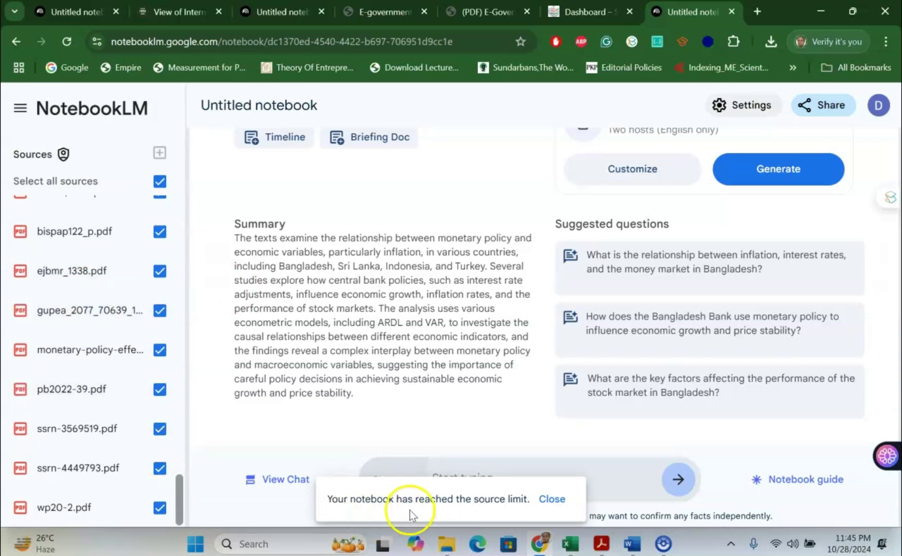
{"action": "left_click", "coordinate": [551, 498]}
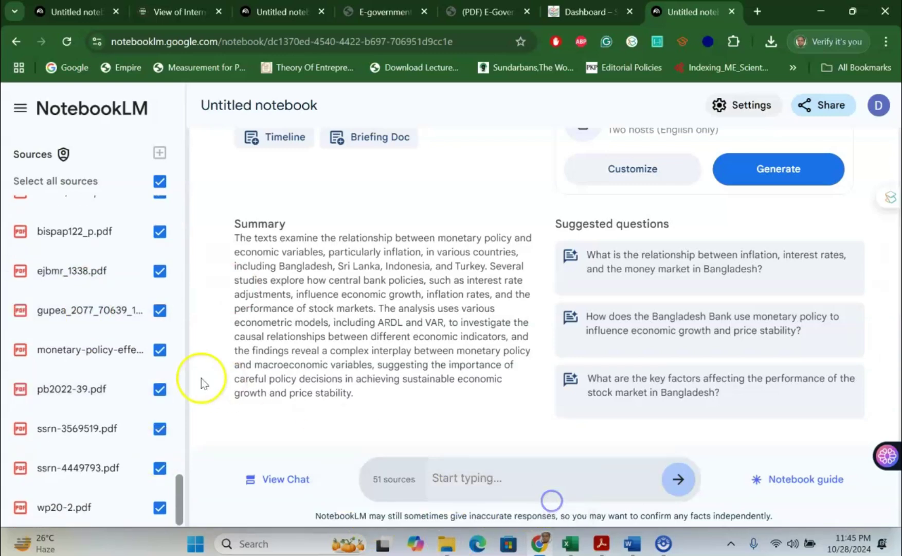
{"action": "scroll", "coordinate": [56, 340], "scroll_direction": "up", "scroll_amount": 3}
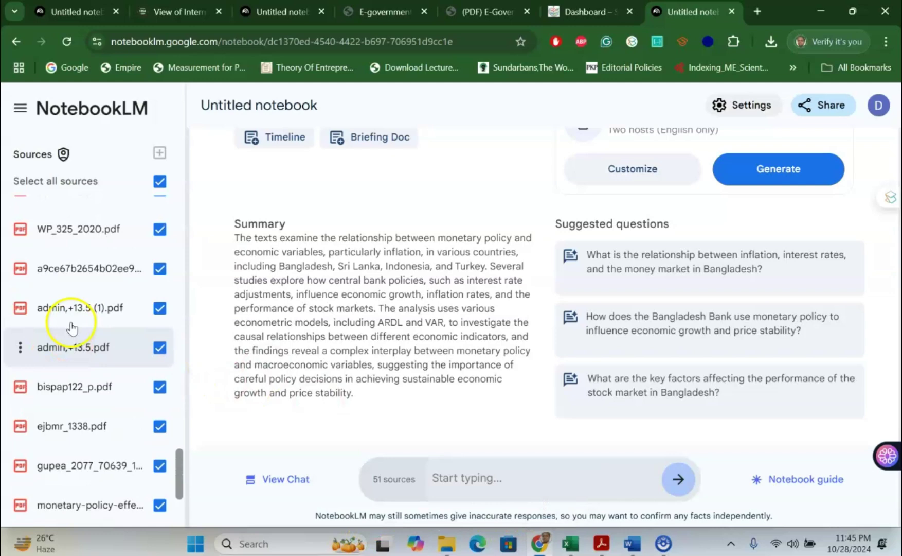
{"action": "scroll", "coordinate": [72, 328], "scroll_direction": "up", "scroll_amount": 10}
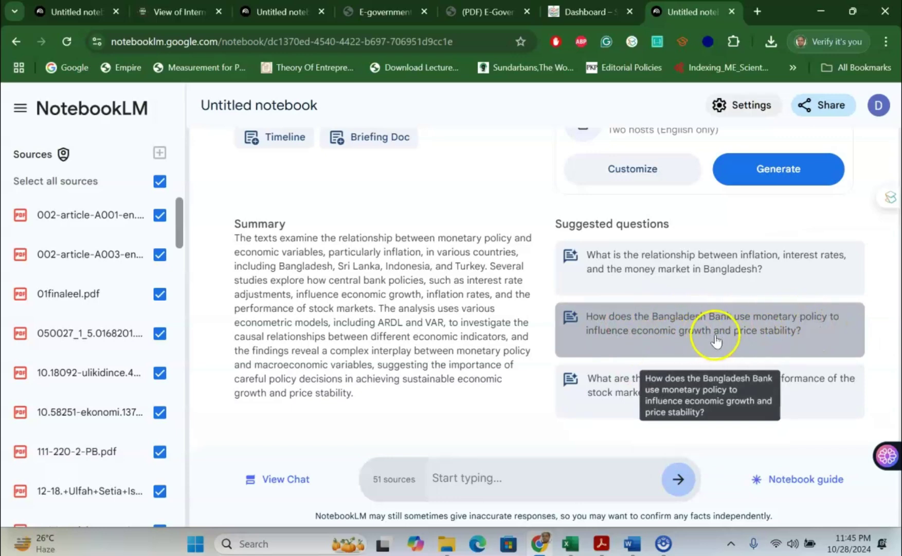
{"action": "left_click", "coordinate": [780, 341]}
{"action": "left_click", "coordinate": [806, 374]}
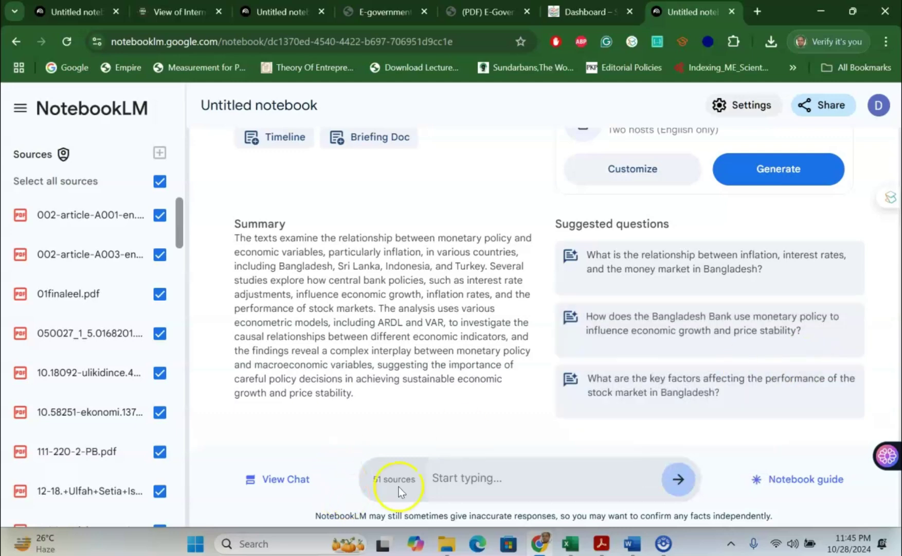
Step: Ask the chat for a complete, detailed literature review of the papers with APA-style references
{"action": "left_click", "coordinate": [488, 477]}
{"action": "type", "text": "write me a comple"}
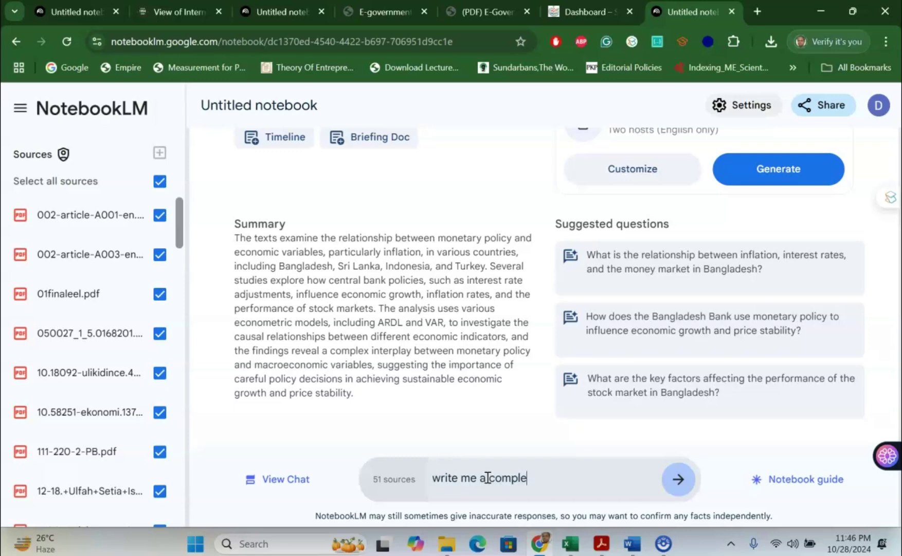
{"action": "type", "text": "te literature review "}
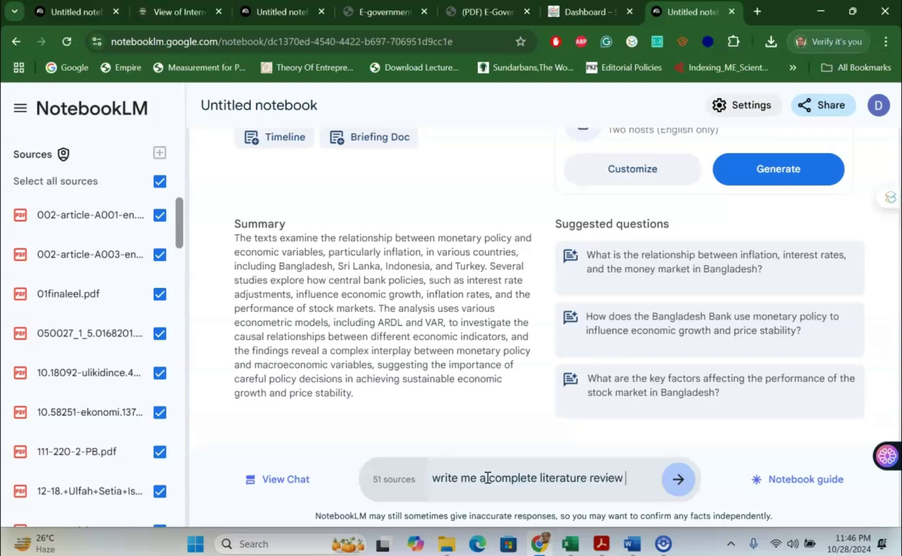
{"action": "type", "text": "connect"}
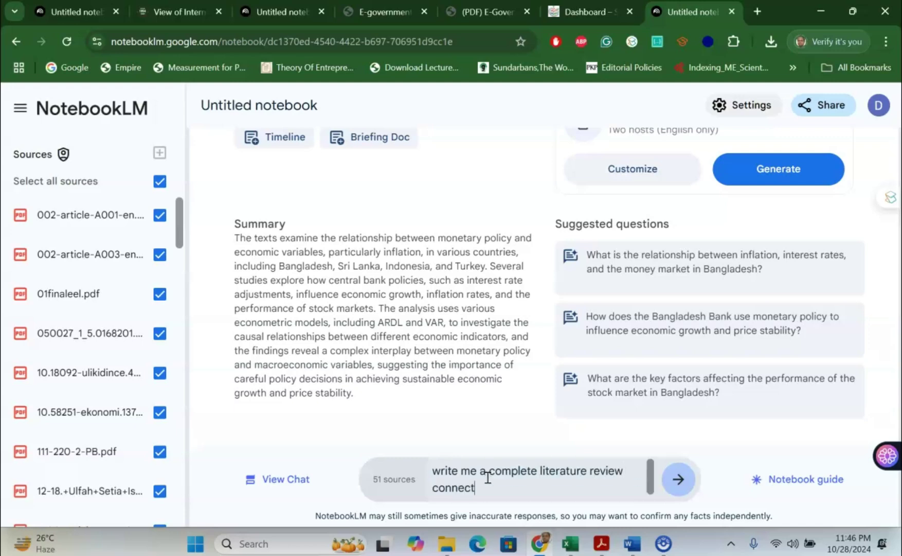
{"action": "type", "text": "ed with these papers "}
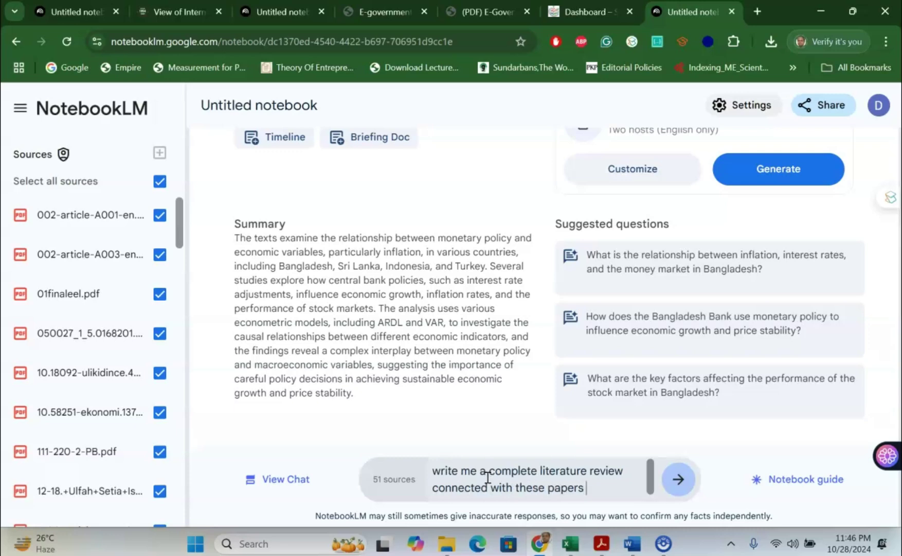
{"action": "type", "text": "with list of references "}
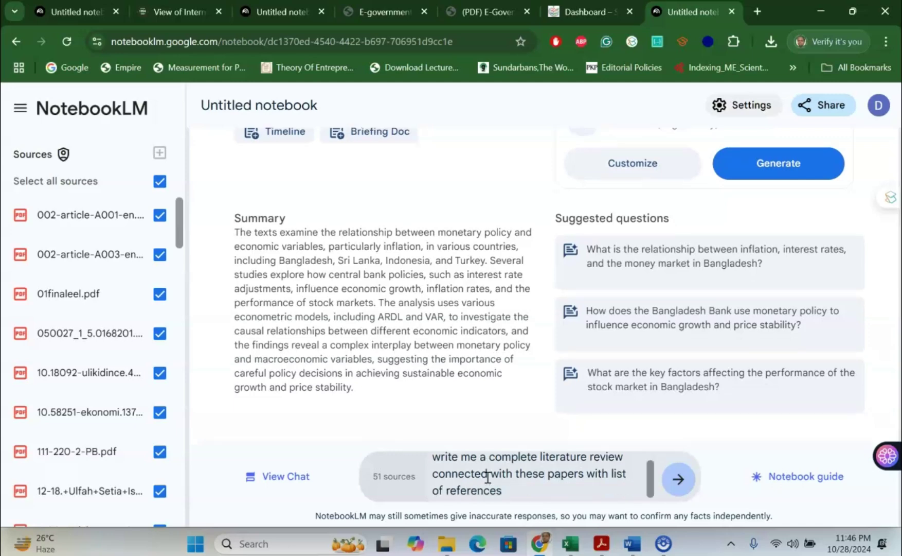
{"action": "type", "text": "using APA styl"}
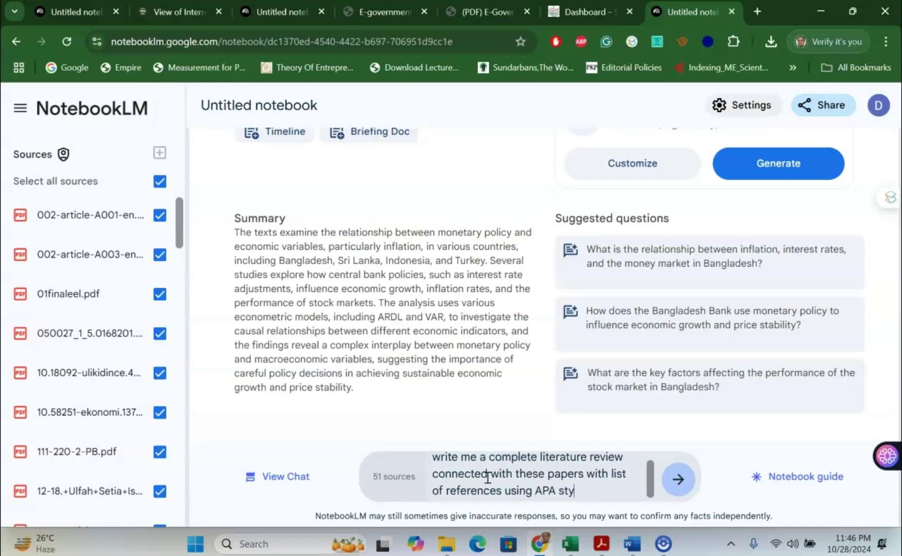
{"action": "type", "text": "e and explai"}
{"action": "key", "text": "ctrl+BackSpace"}
{"action": "type", "text": "explain in details"}
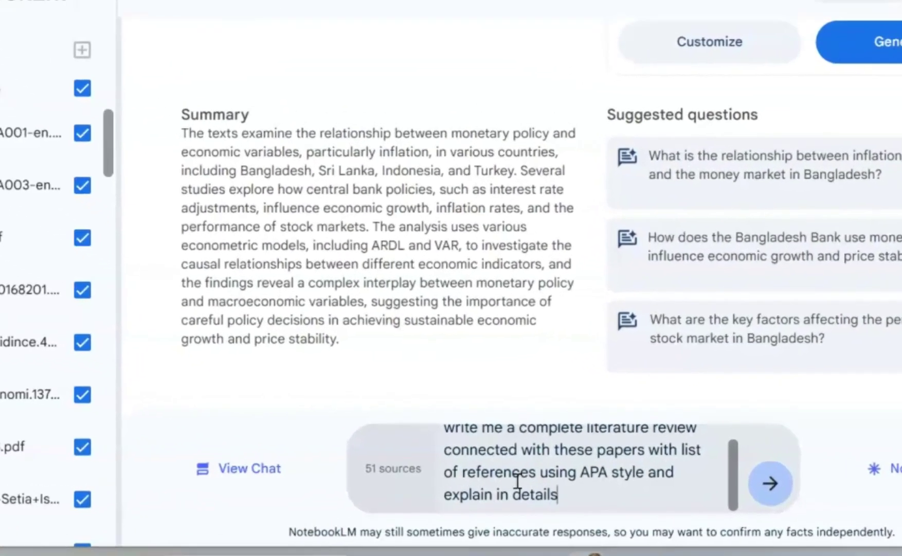
{"action": "key", "text": "Return"}
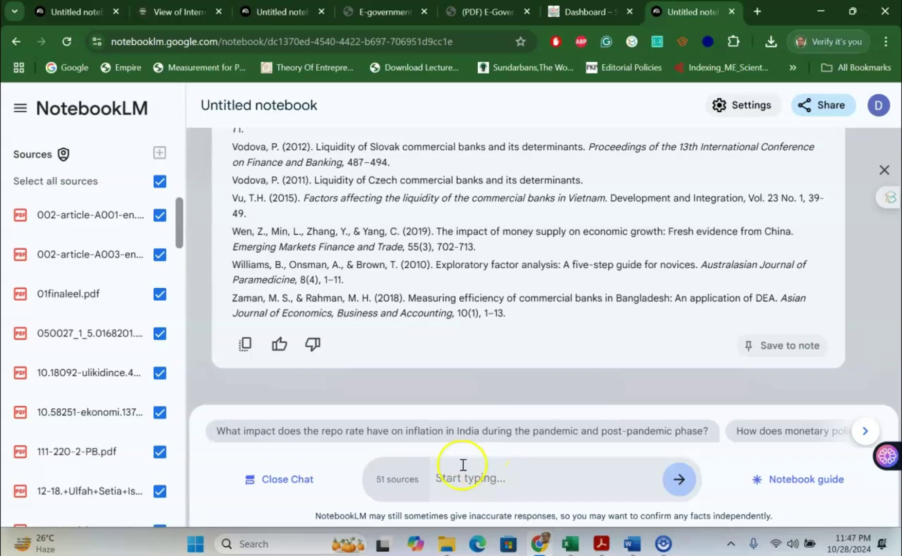
Step: Read through the Bangladesh monetary policy review and its APA references, then go to the SSDRF Academy tab
{"action": "scroll", "coordinate": [383, 346], "scroll_direction": "up", "scroll_amount": 15}
{"action": "scroll", "coordinate": [402, 335], "scroll_direction": "up", "scroll_amount": 20}
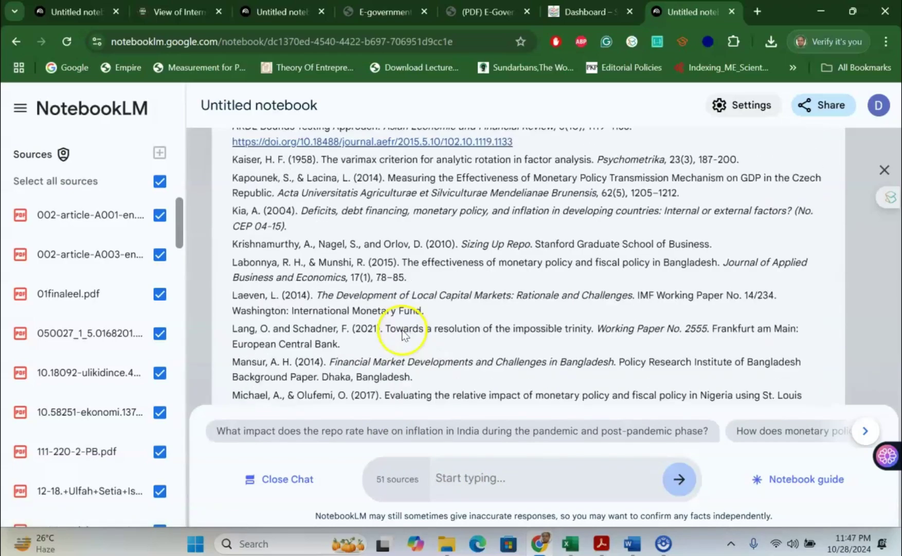
{"action": "scroll", "coordinate": [404, 335], "scroll_direction": "up", "scroll_amount": 20}
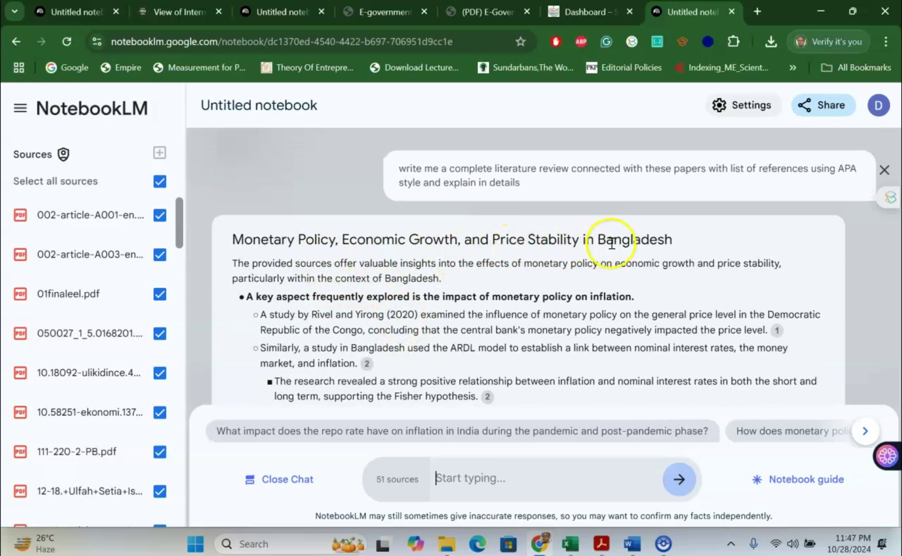
{"action": "scroll", "coordinate": [599, 243], "scroll_direction": "down", "scroll_amount": 1}
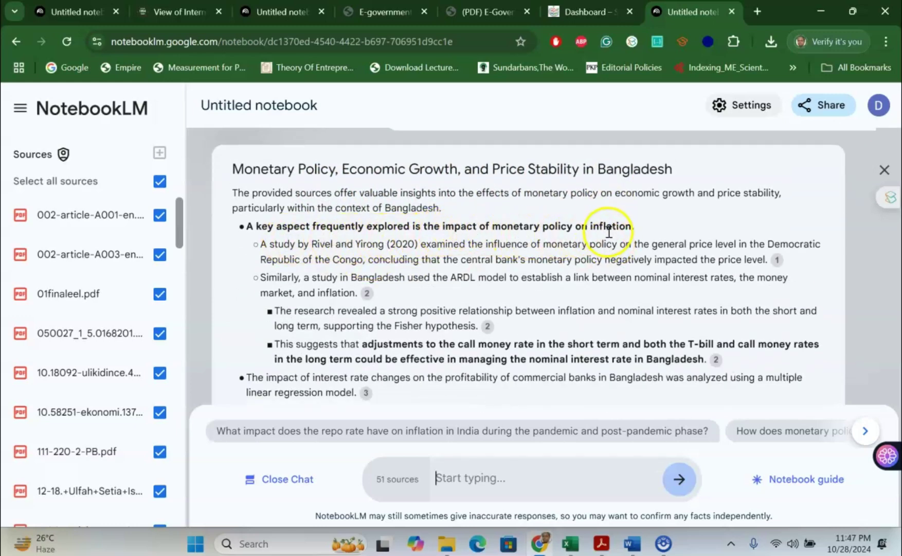
{"action": "scroll", "coordinate": [603, 235], "scroll_direction": "down", "scroll_amount": 1}
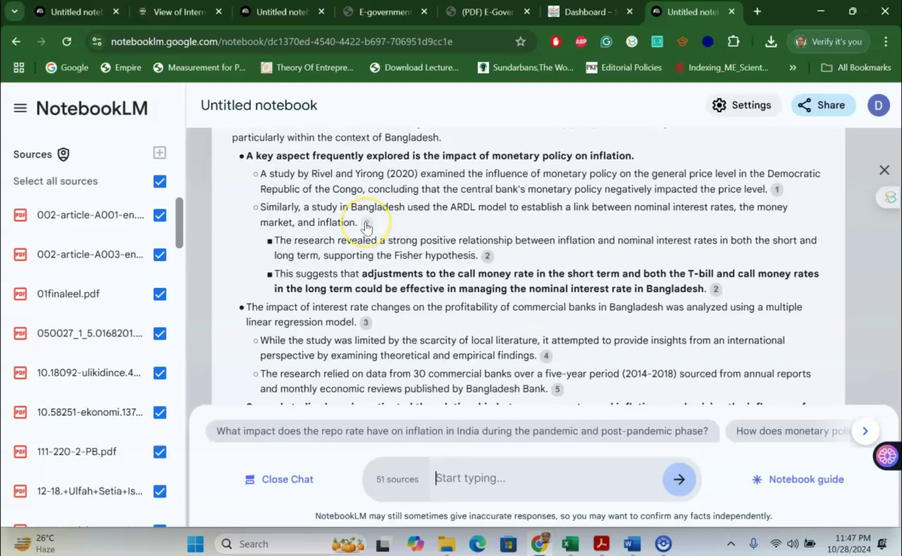
{"action": "mouse_move", "coordinate": [366, 226]}
{"action": "scroll", "coordinate": [366, 227], "scroll_direction": "down", "scroll_amount": 3}
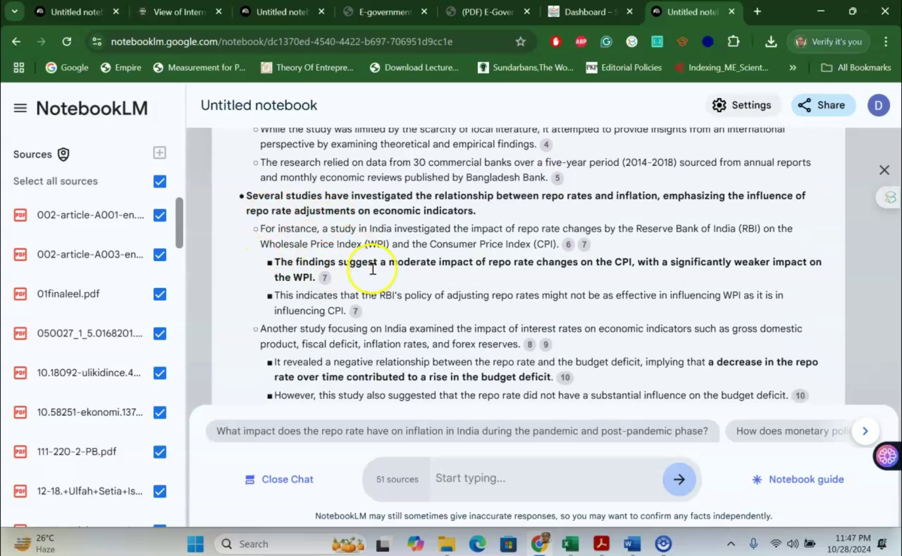
{"action": "scroll", "coordinate": [533, 267], "scroll_direction": "down", "scroll_amount": 1}
{"action": "scroll", "coordinate": [533, 267], "scroll_direction": "down", "scroll_amount": 1}
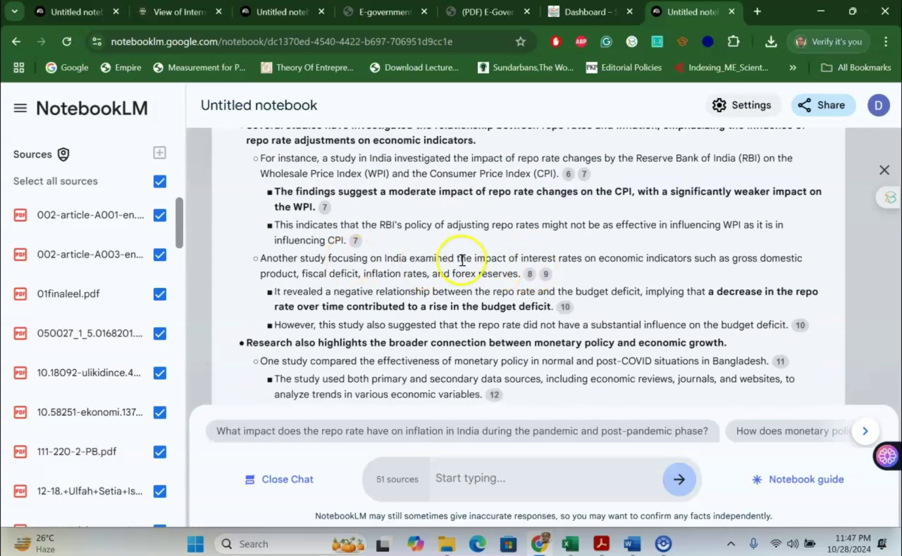
{"action": "scroll", "coordinate": [460, 263], "scroll_direction": "down", "scroll_amount": 2}
{"action": "scroll", "coordinate": [460, 263], "scroll_direction": "down", "scroll_amount": 1}
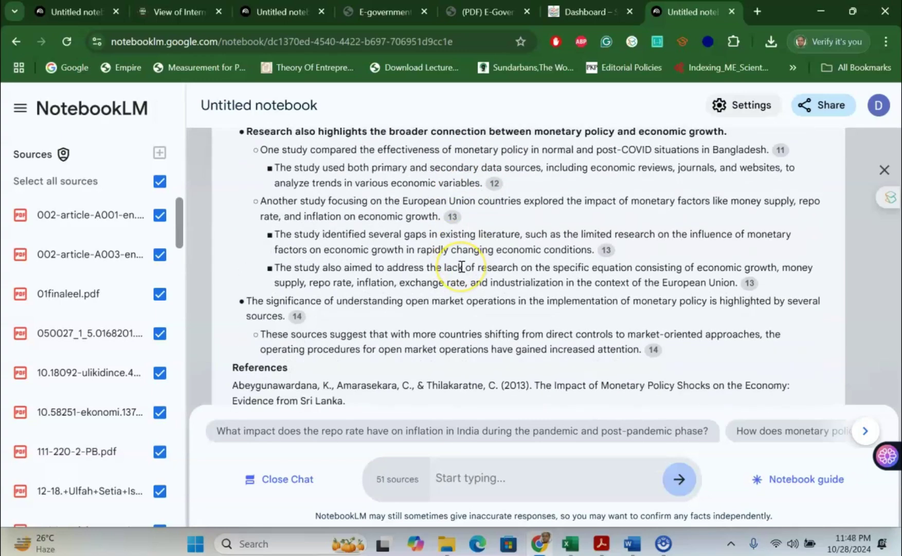
{"action": "scroll", "coordinate": [462, 266], "scroll_direction": "down", "scroll_amount": 2}
{"action": "scroll", "coordinate": [462, 266], "scroll_direction": "down", "scroll_amount": 12}
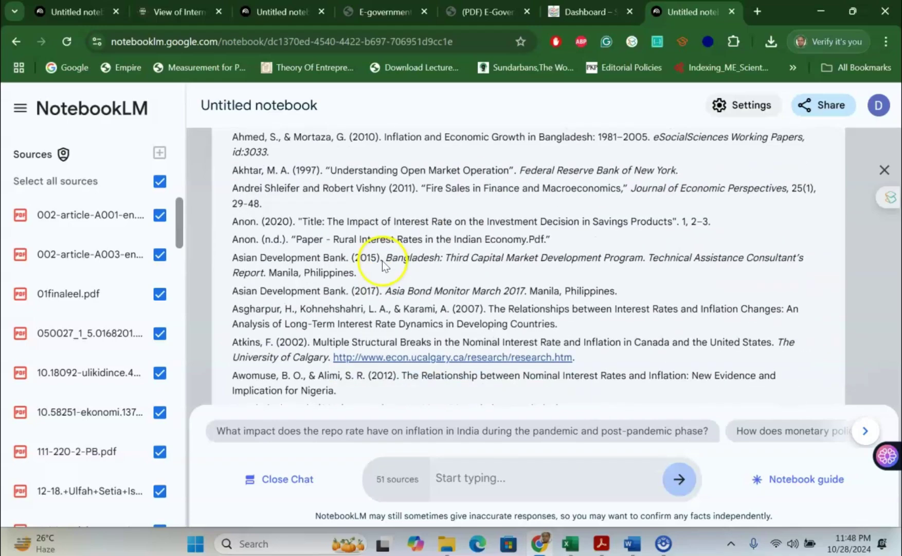
{"action": "scroll", "coordinate": [382, 268], "scroll_direction": "down", "scroll_amount": 15}
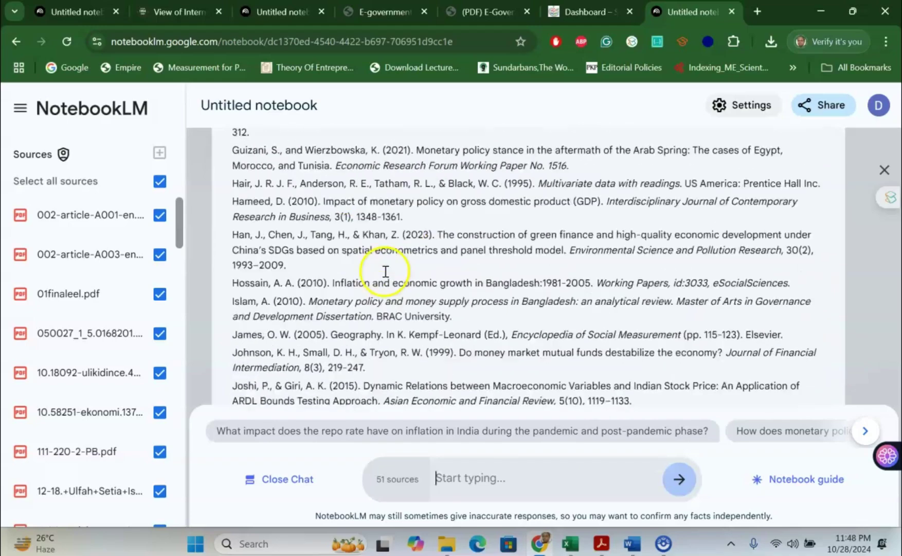
{"action": "scroll", "coordinate": [406, 298], "scroll_direction": "down", "scroll_amount": 2}
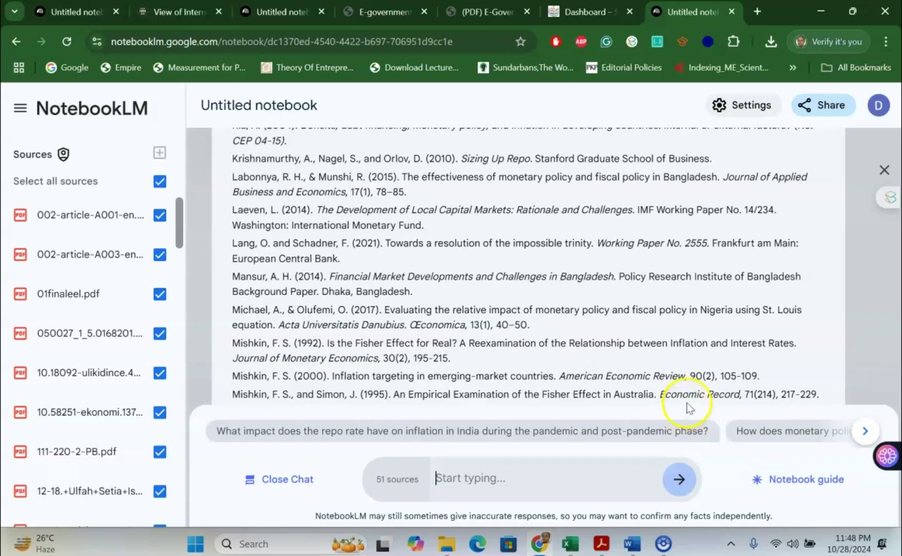
{"action": "left_click", "coordinate": [588, 12]}
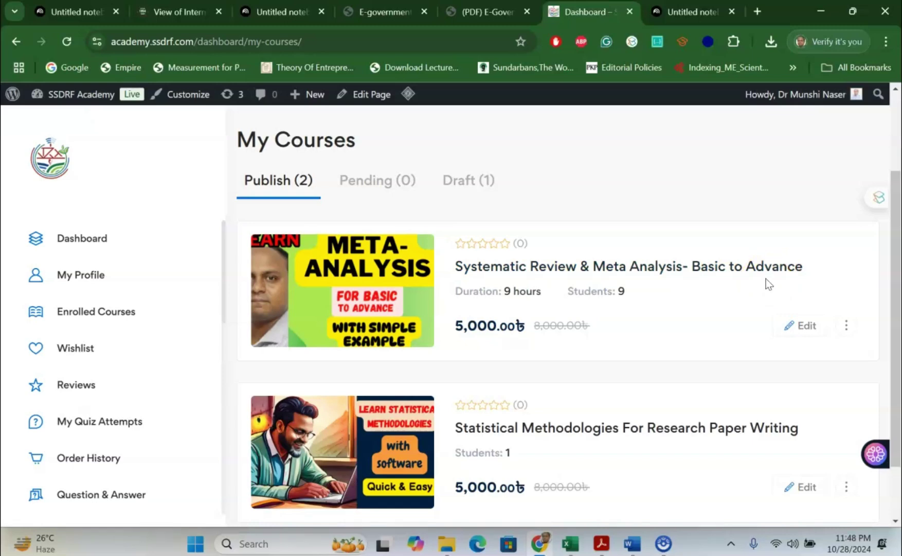
Step: Review the two published courses on the SSDRF Academy My Courses page
{"action": "scroll", "coordinate": [767, 283], "scroll_direction": "down", "scroll_amount": 2}
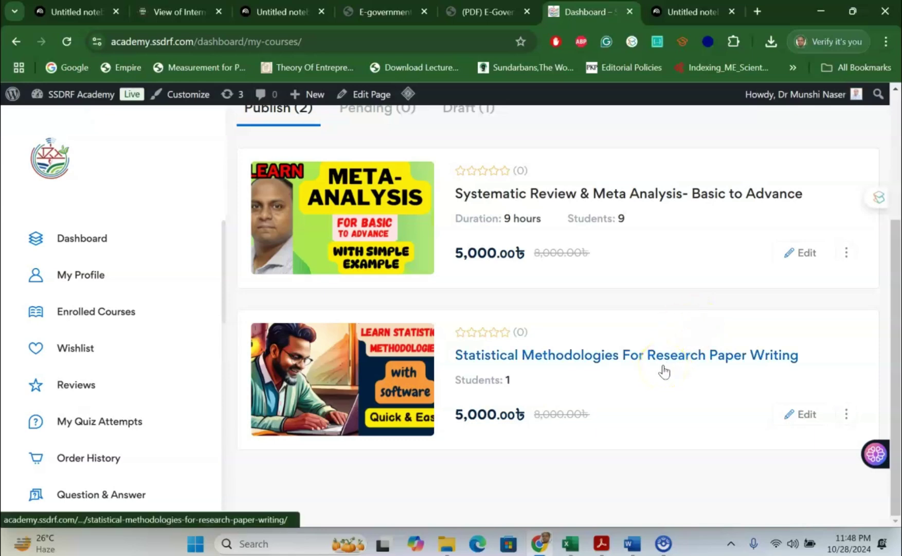
{"action": "scroll", "coordinate": [664, 369], "scroll_direction": "up", "scroll_amount": 2}
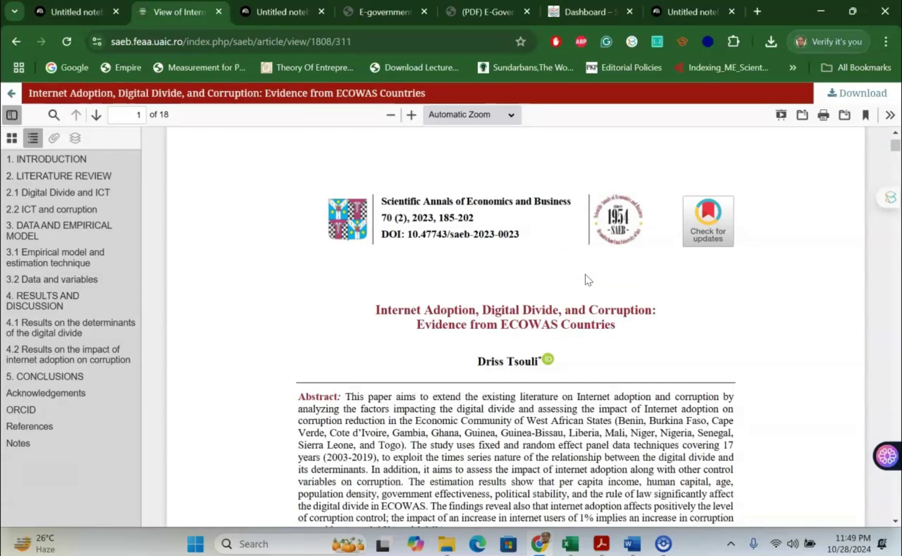
Step: Scroll the ECOWAS article down to Table no. 5 Descriptive statistics on page 9
{"action": "scroll", "coordinate": [582, 278], "scroll_direction": "down", "scroll_amount": 2}
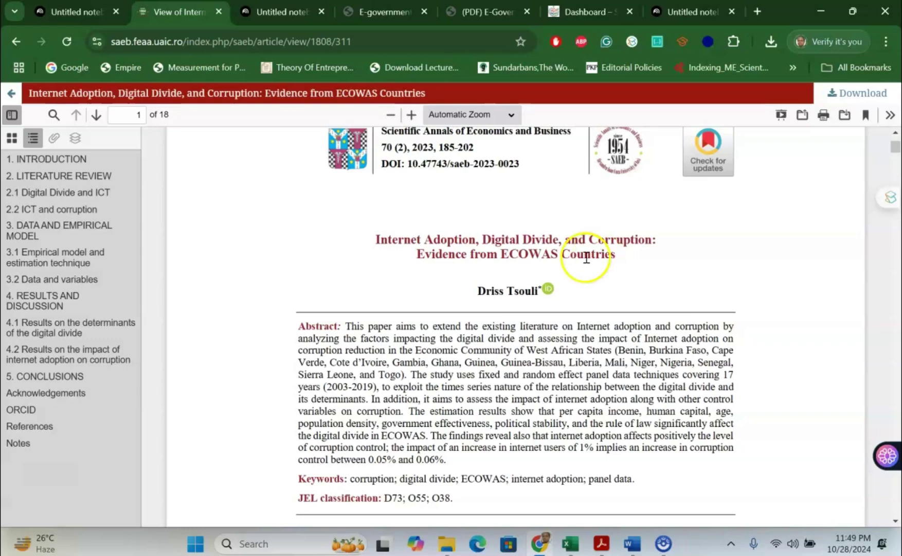
{"action": "scroll", "coordinate": [581, 265], "scroll_direction": "down", "scroll_amount": 6}
{"action": "scroll", "coordinate": [581, 266], "scroll_direction": "down", "scroll_amount": 20}
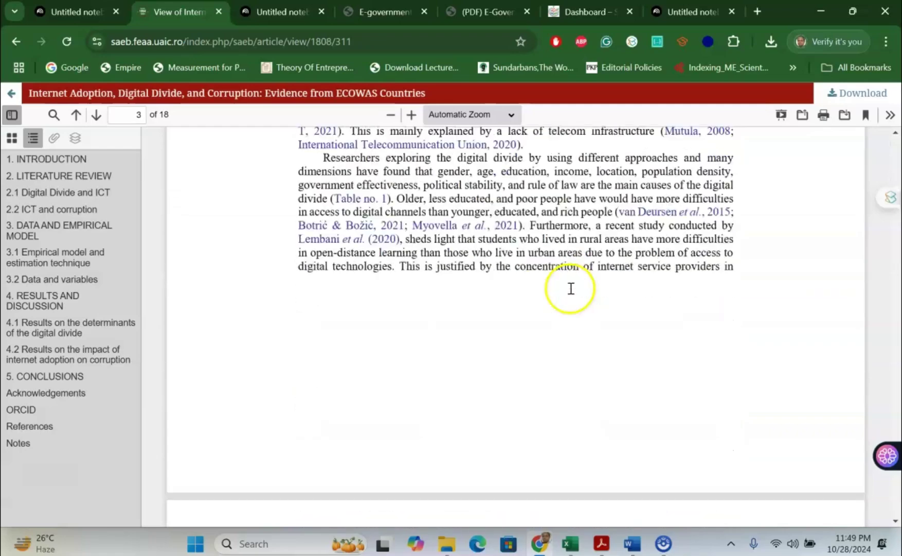
{"action": "scroll", "coordinate": [570, 296], "scroll_direction": "down", "scroll_amount": 20}
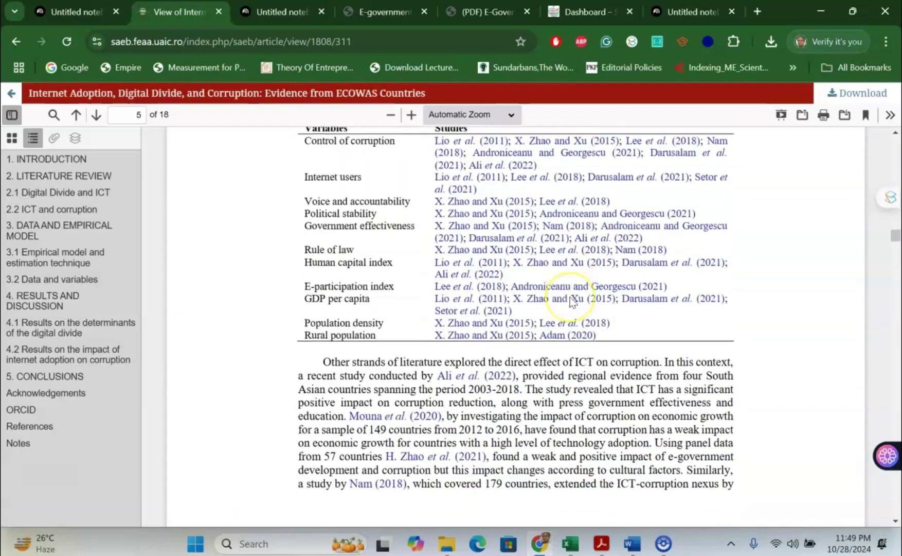
{"action": "scroll", "coordinate": [570, 298], "scroll_direction": "down", "scroll_amount": 20}
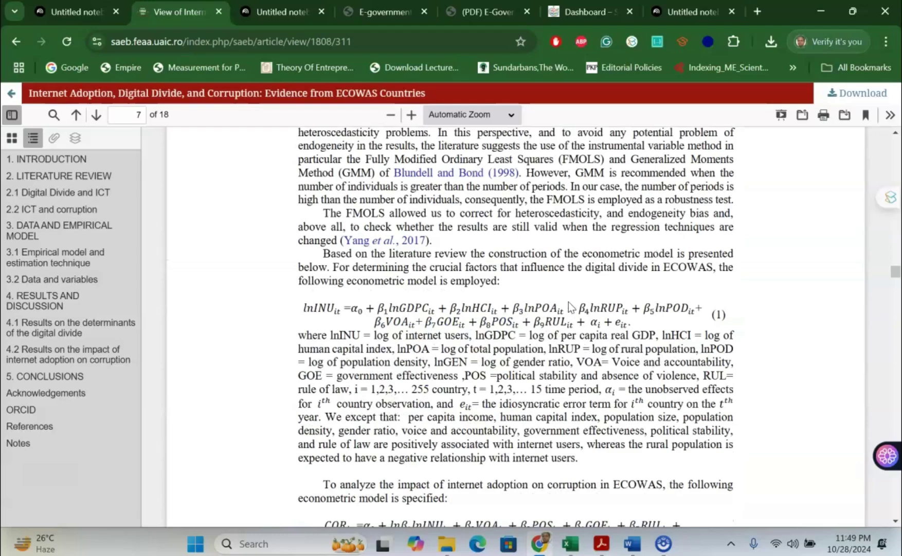
{"action": "scroll", "coordinate": [567, 306], "scroll_direction": "down", "scroll_amount": 20}
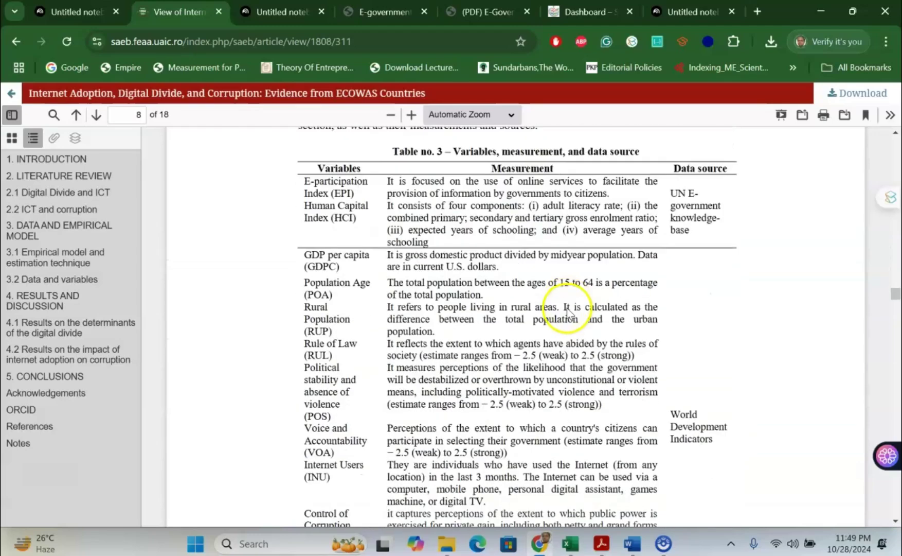
{"action": "scroll", "coordinate": [568, 310], "scroll_direction": "down", "scroll_amount": 5}
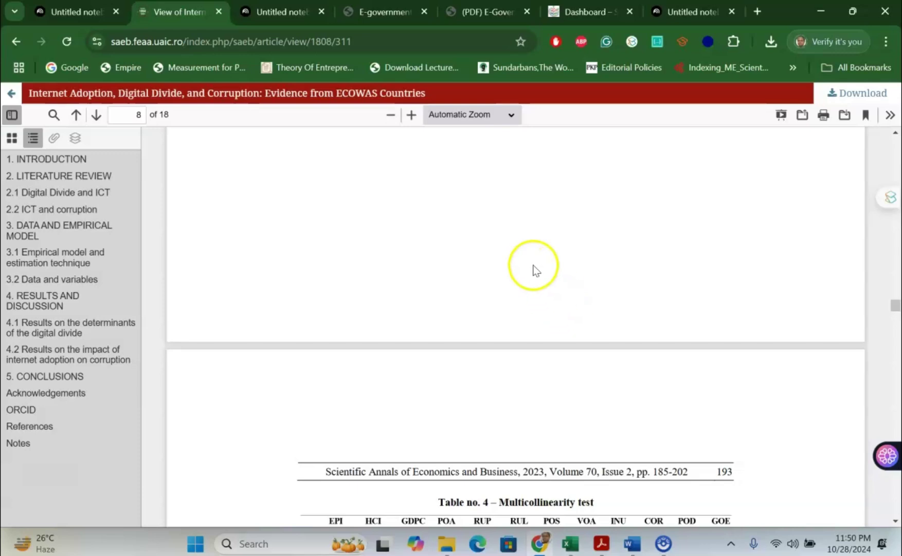
{"action": "scroll", "coordinate": [529, 276], "scroll_direction": "down", "scroll_amount": 4}
{"action": "scroll", "coordinate": [529, 276], "scroll_direction": "down", "scroll_amount": 1}
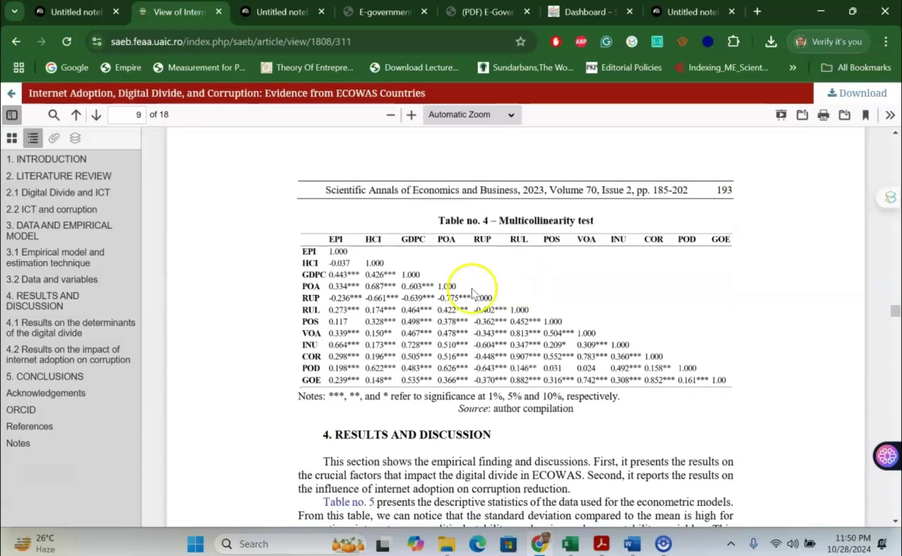
{"action": "scroll", "coordinate": [394, 296], "scroll_direction": "down", "scroll_amount": 6}
{"action": "scroll", "coordinate": [393, 303], "scroll_direction": "down", "scroll_amount": 2}
{"action": "scroll", "coordinate": [319, 265], "scroll_direction": "up", "scroll_amount": 1}
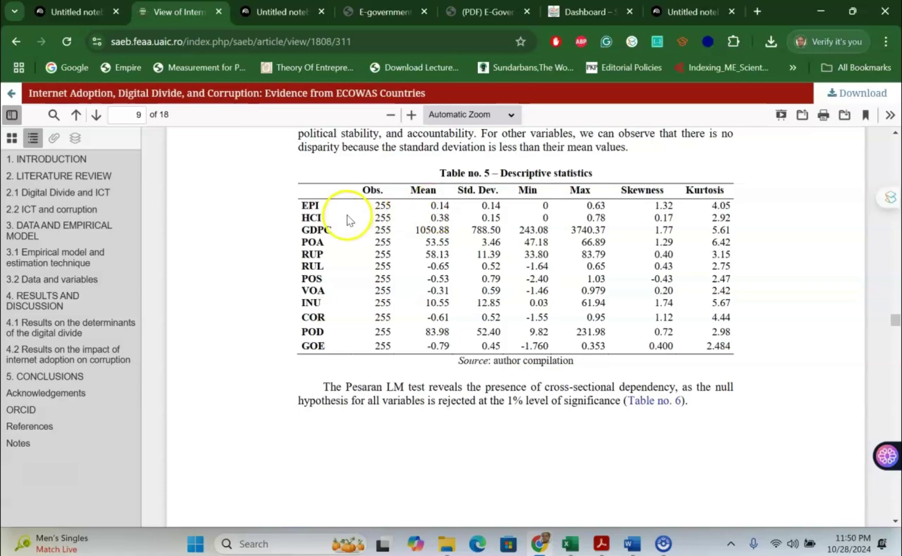
Step: Verify the three-source notebook's EPI mean answer (0.14, SD 0.14, range 0–0.63) against the article's Table 5
{"action": "left_click", "coordinate": [68, 12]}
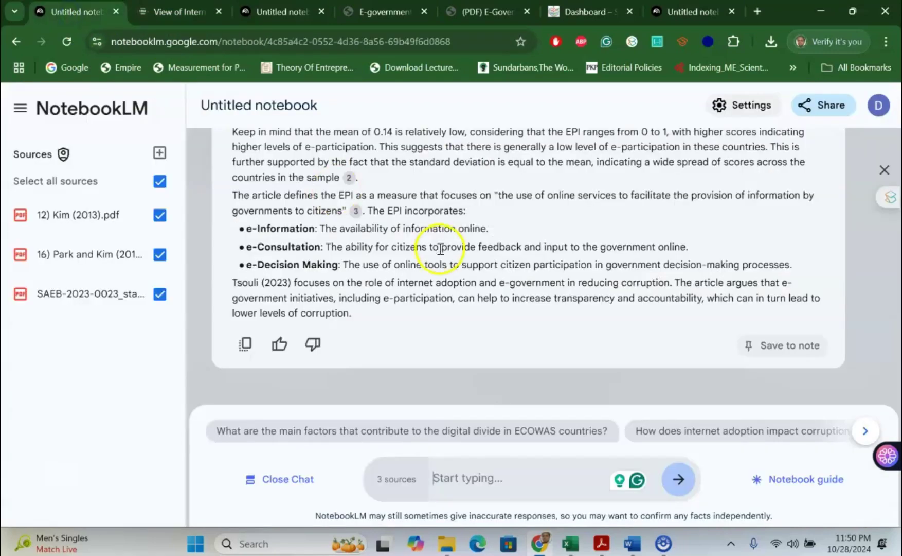
{"action": "scroll", "coordinate": [439, 247], "scroll_direction": "up", "scroll_amount": 5}
{"action": "scroll", "coordinate": [439, 252], "scroll_direction": "down", "scroll_amount": 3}
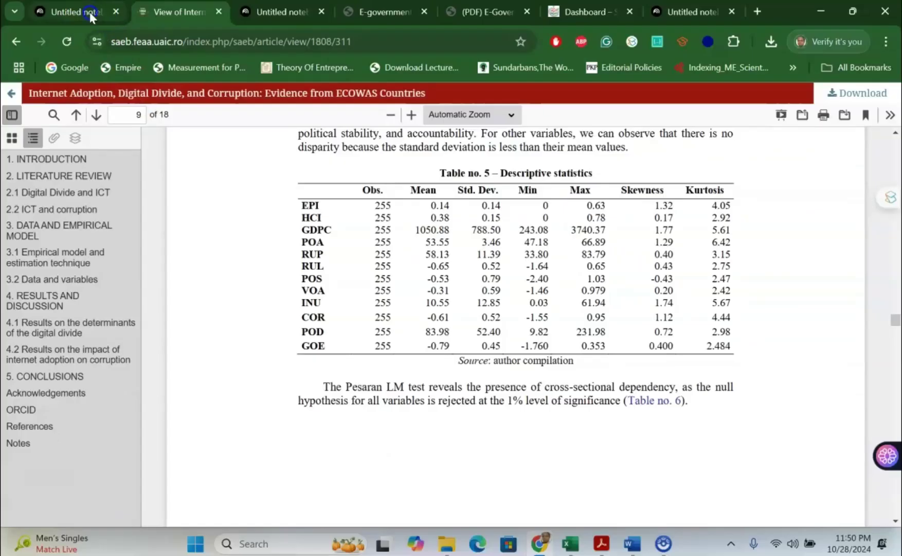
{"action": "left_click", "coordinate": [88, 8]}
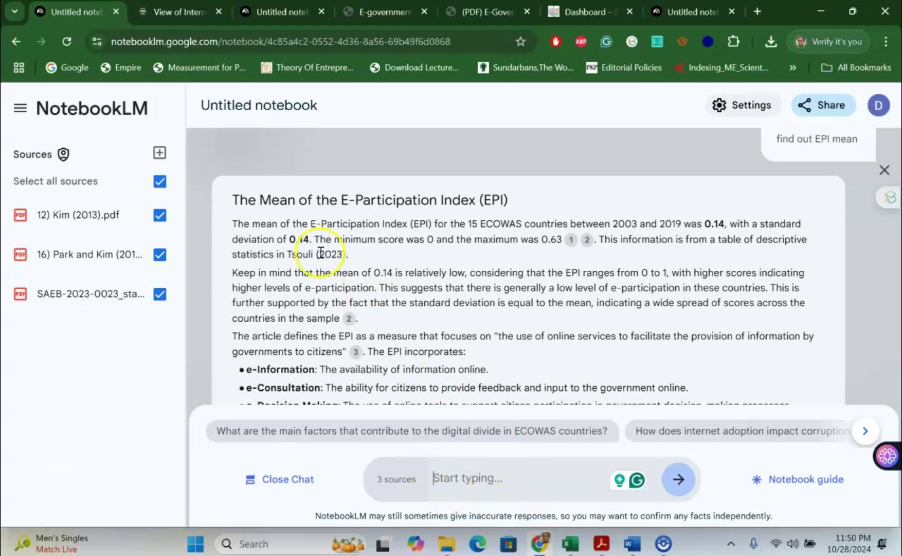
Step: Review the E-government paper's ln_EGDI coefficient tables, from page 1 down to Table 1 on page 11
{"action": "left_click", "coordinate": [402, 12]}
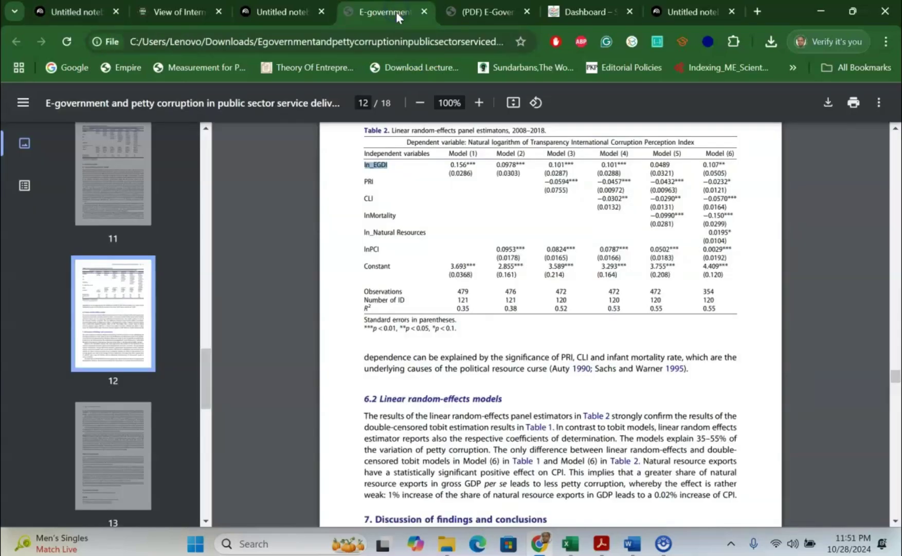
{"action": "scroll", "coordinate": [468, 230], "scroll_direction": "up", "scroll_amount": 1}
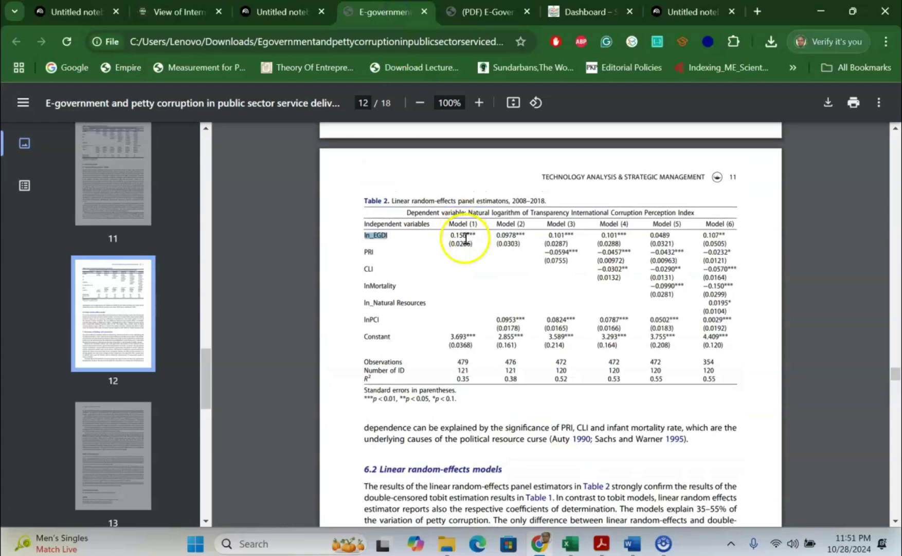
{"action": "left_click_drag", "start_coordinate": [896, 367], "coordinate": [882, 139]}
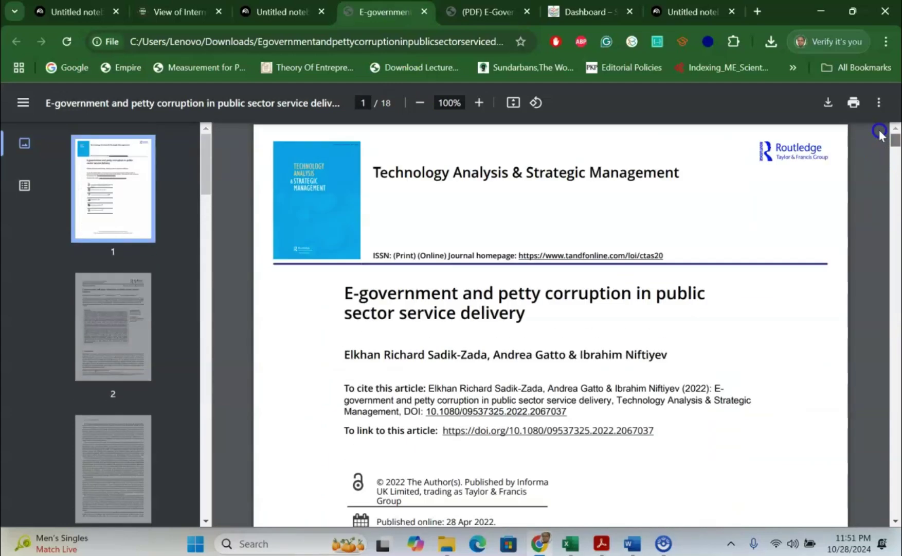
{"action": "left_click_drag", "start_coordinate": [877, 133], "coordinate": [854, 289]}
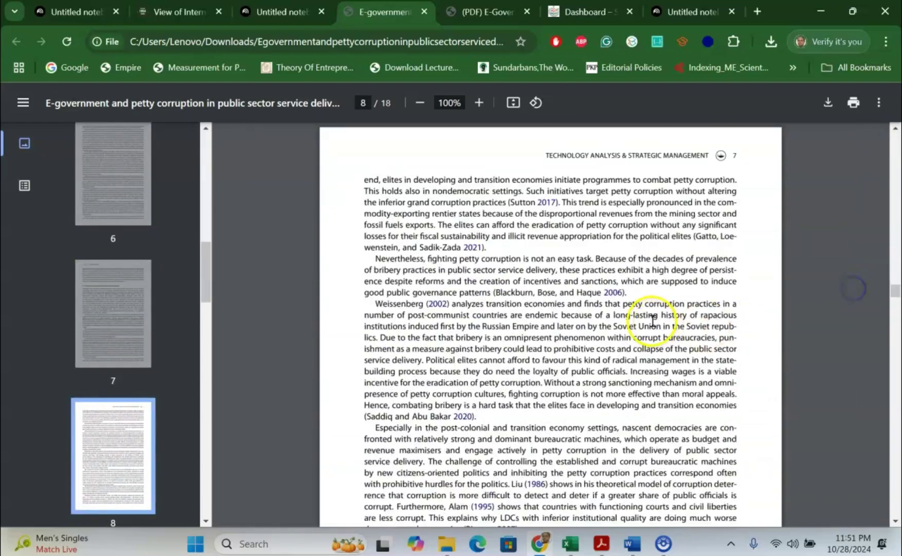
{"action": "scroll", "coordinate": [656, 325], "scroll_direction": "down", "scroll_amount": 10}
{"action": "scroll", "coordinate": [661, 332], "scroll_direction": "down", "scroll_amount": 15}
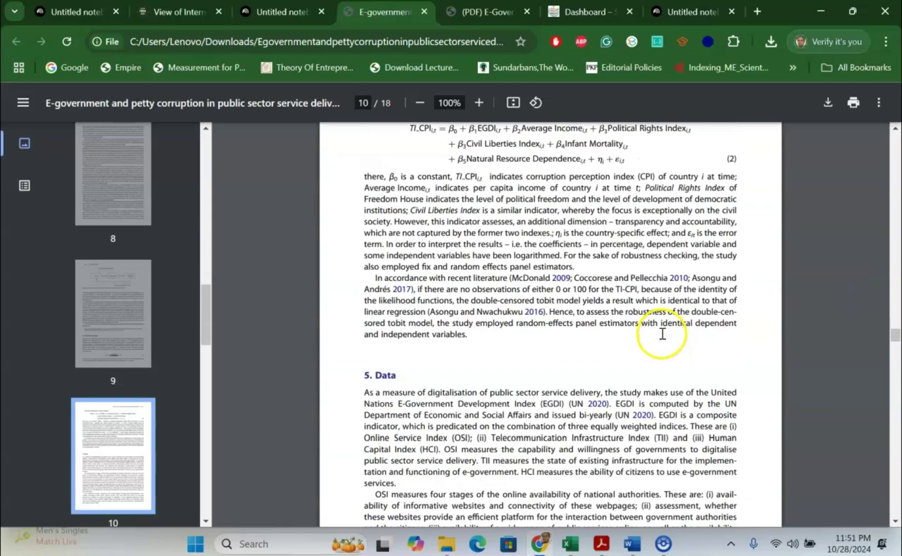
{"action": "scroll", "coordinate": [663, 336], "scroll_direction": "down", "scroll_amount": 3}
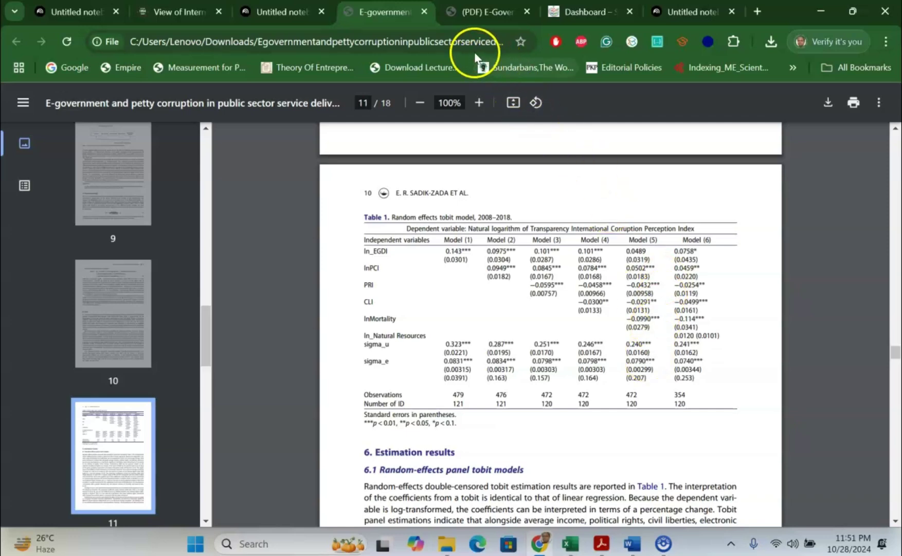
{"action": "left_click", "coordinate": [459, 13]}
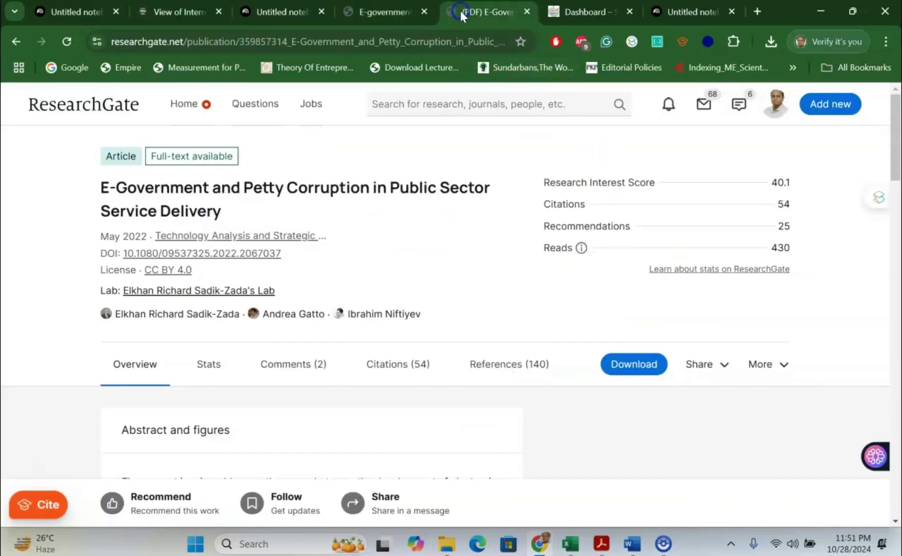
Step: Read the single-source notebook's ln_EGDI coefficients for Models 1–12, from 0.143*** to 0.107**
{"action": "left_click", "coordinate": [280, 12]}
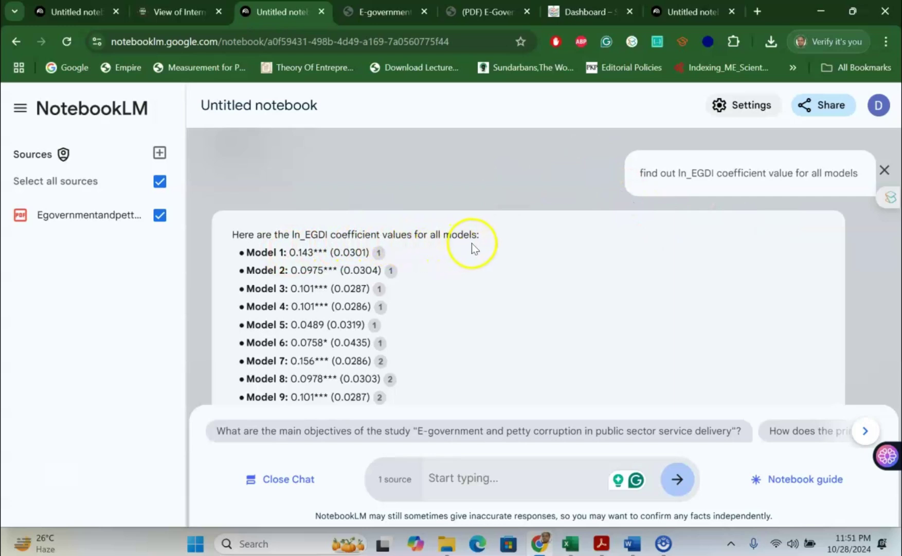
{"action": "scroll", "coordinate": [472, 243], "scroll_direction": "down", "scroll_amount": 3}
{"action": "scroll", "coordinate": [457, 250], "scroll_direction": "up", "scroll_amount": 2}
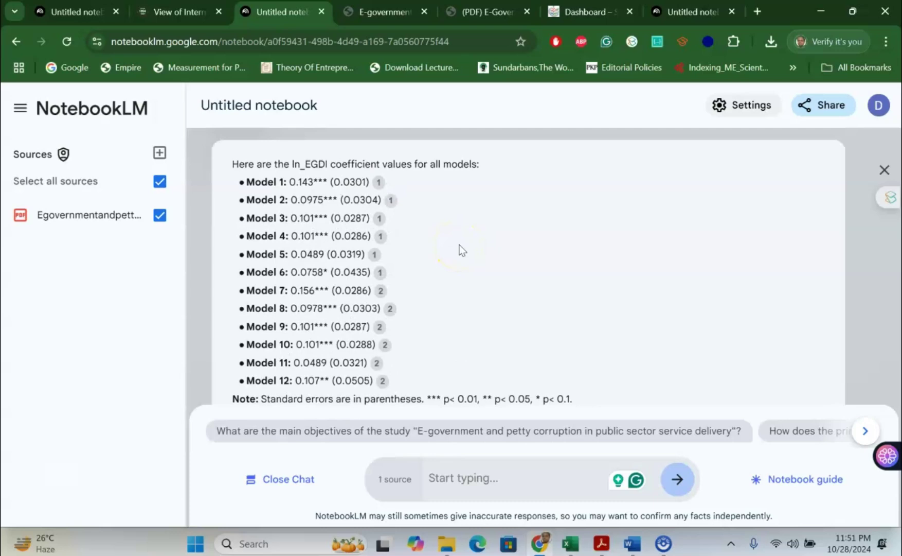
{"action": "scroll", "coordinate": [461, 251], "scroll_direction": "down", "scroll_amount": 3}
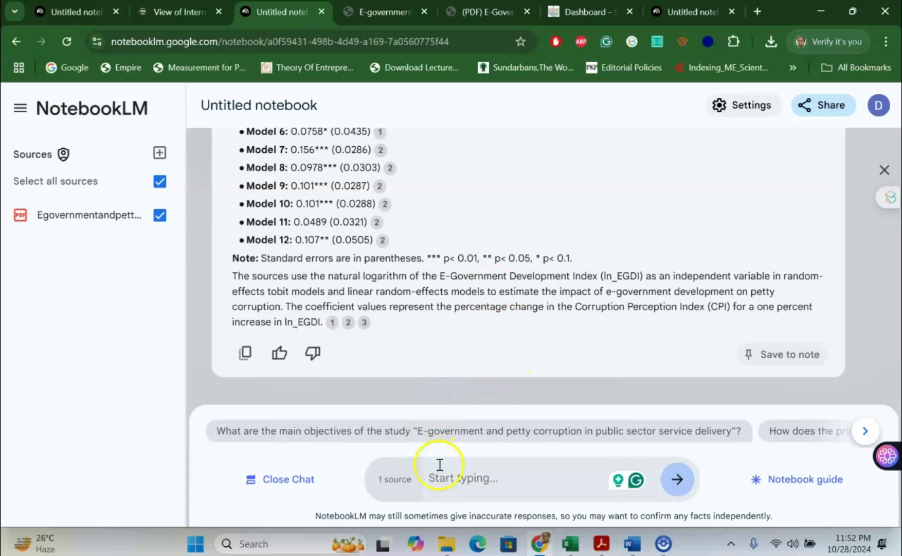
{"action": "left_click", "coordinate": [451, 488]}
Step: Scroll through the 51-source notebook's APA reference list, including Mishkin (2000) and Montoro (2020)
{"action": "left_click", "coordinate": [48, 10]}
{"action": "scroll", "coordinate": [429, 258], "scroll_direction": "down", "scroll_amount": 3}
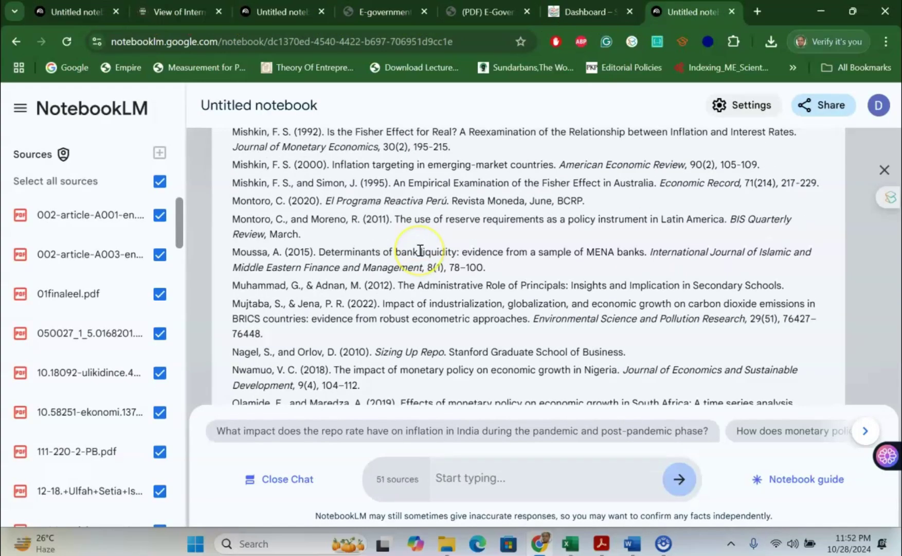
{"action": "scroll", "coordinate": [422, 255], "scroll_direction": "down", "scroll_amount": 3}
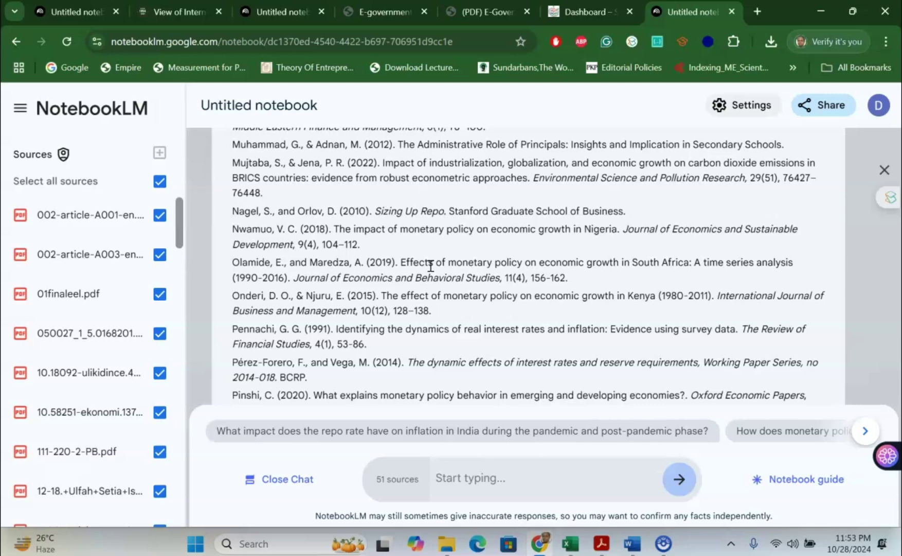
{"action": "scroll", "coordinate": [431, 265], "scroll_direction": "up", "scroll_amount": 5}
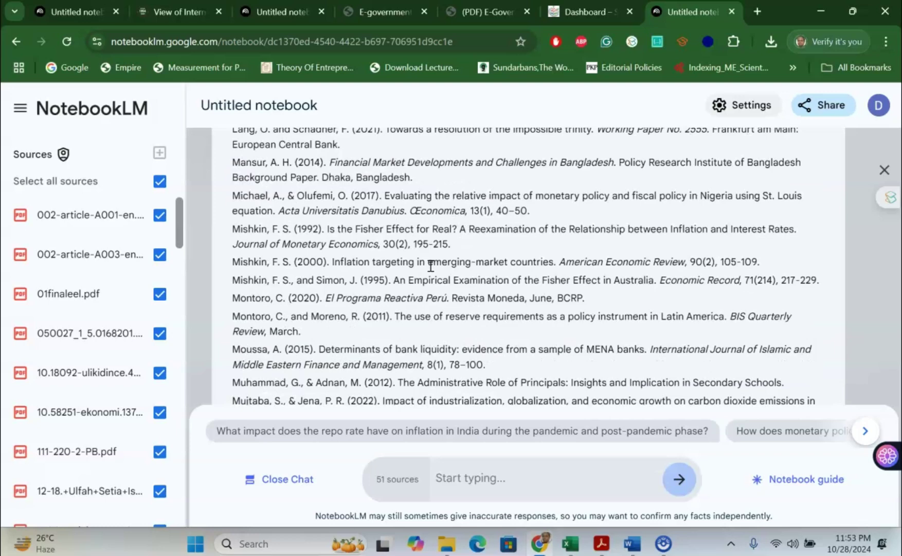